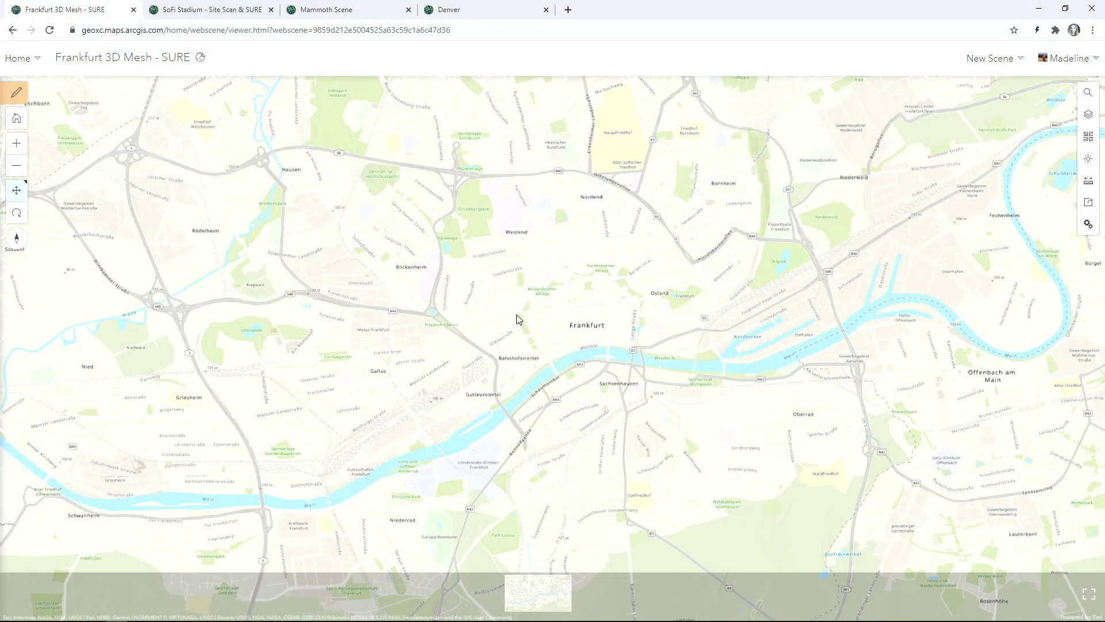
Step: Change the basemap to Imagery for the central Frankfurt area around Innenstadt and Bahnhofsviertel
scroll(530, 340, "up", 10)
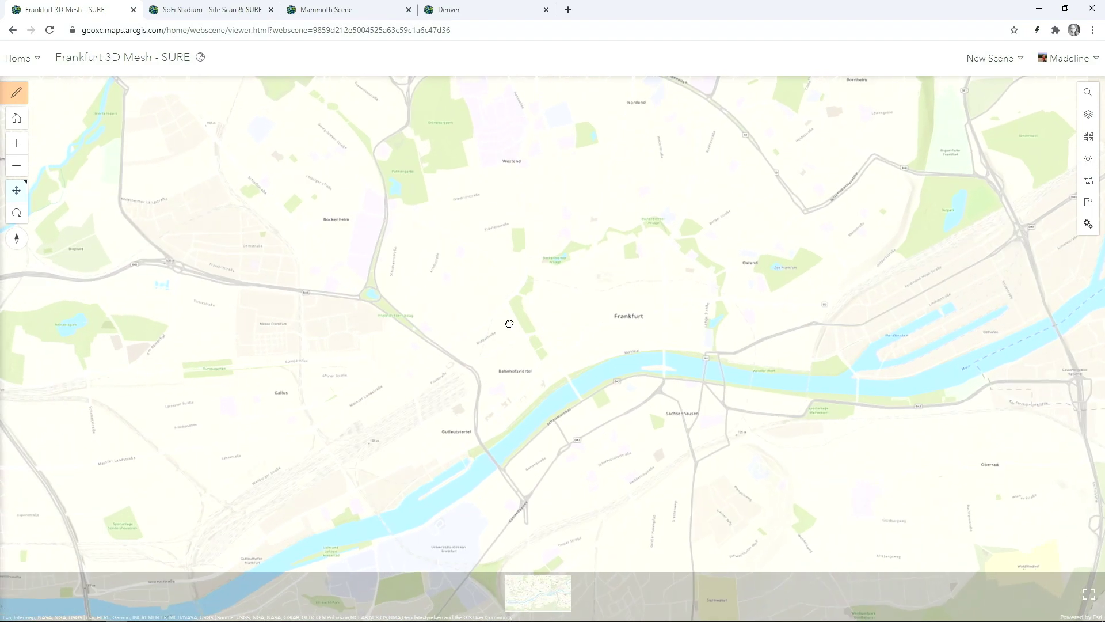
scroll(495, 324, "up", 2)
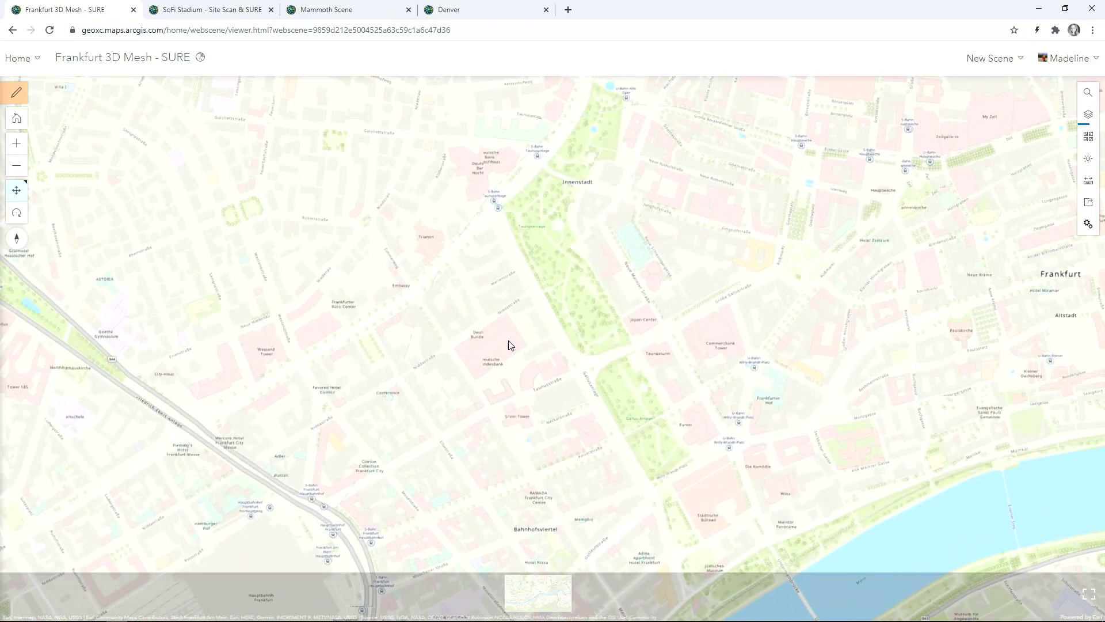
left_click_drag(534, 348, 633, 350)
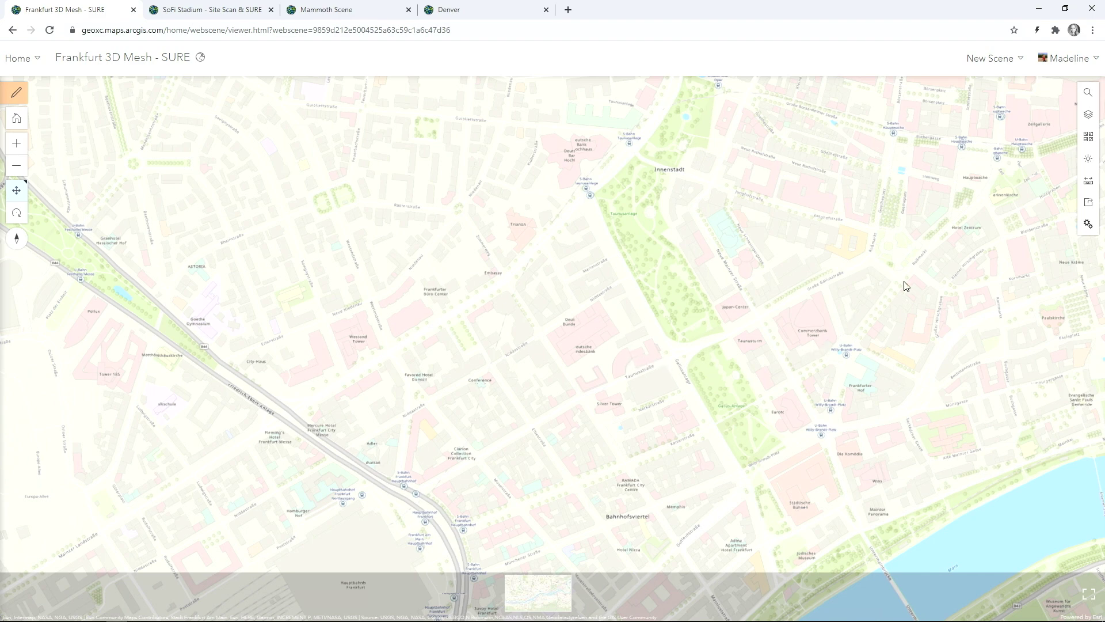
left_click(1088, 136)
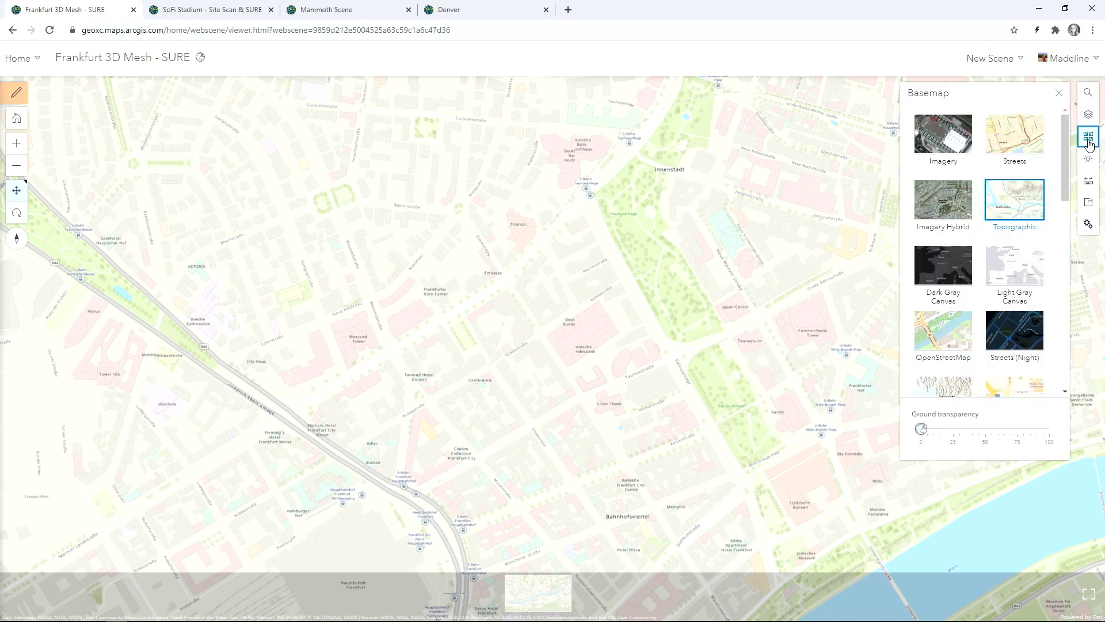
left_click(949, 141)
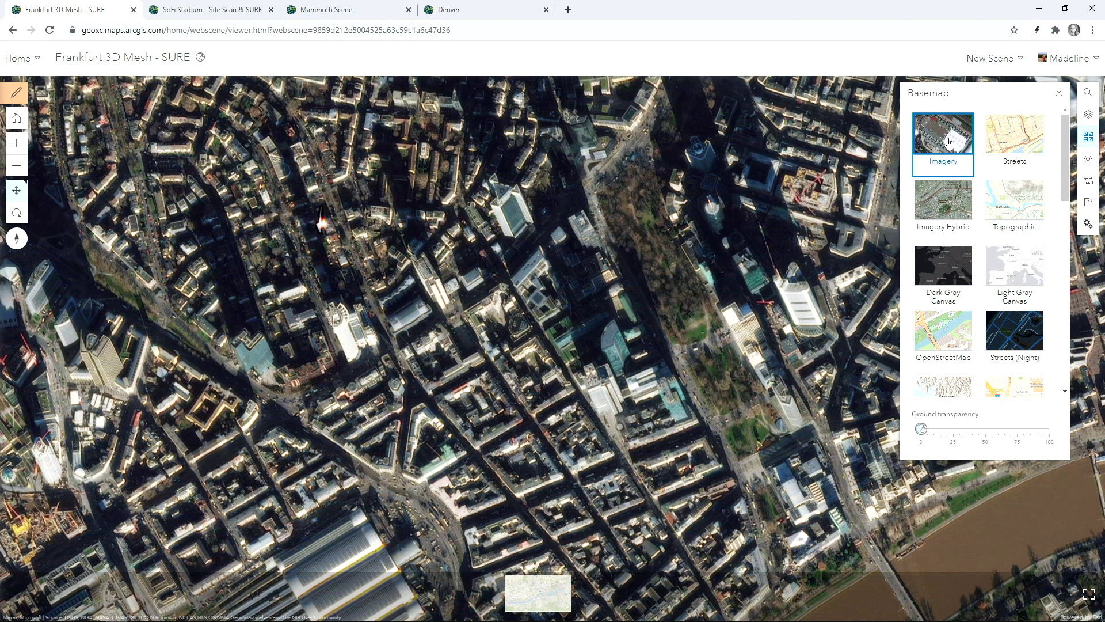
Step: Turn on the Frankfurt 3D Mesh layer and close the layer list
left_click(1087, 123)
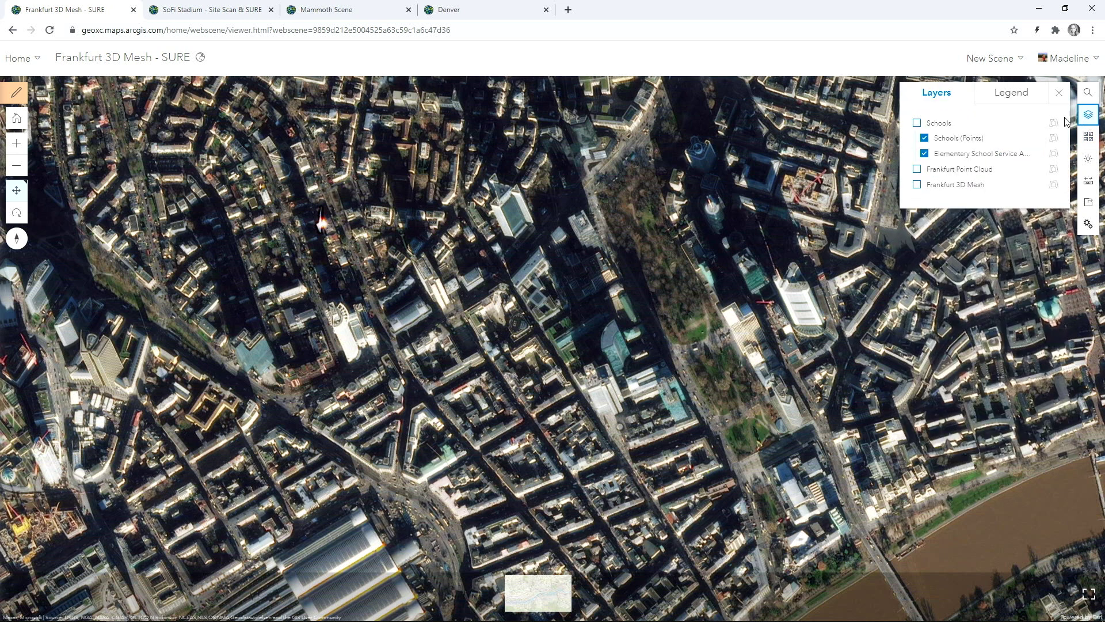
left_click(917, 186)
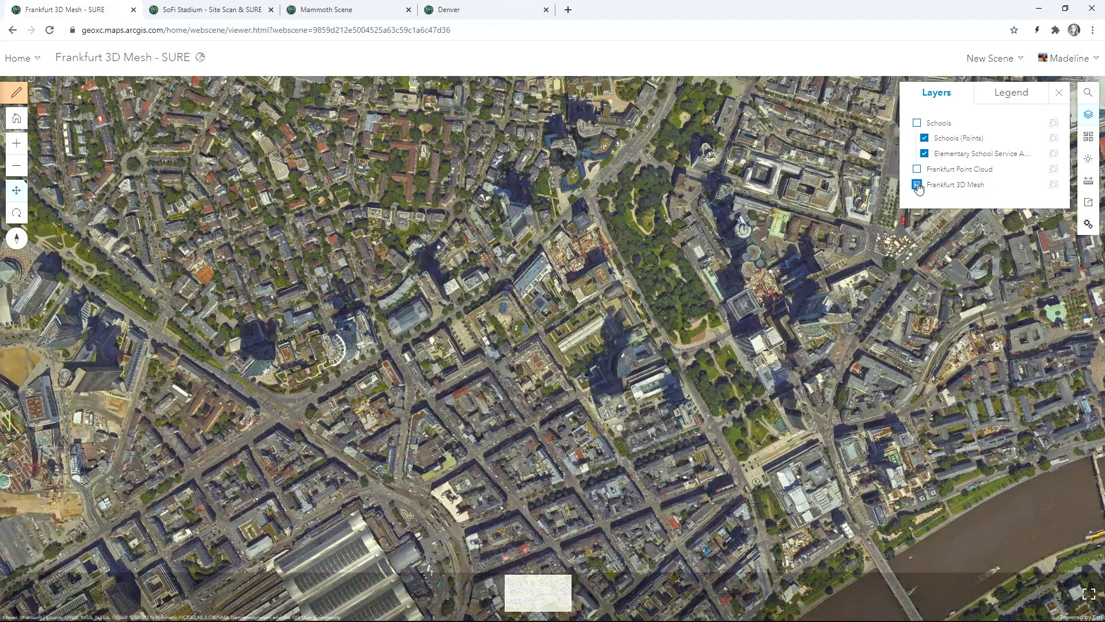
left_click(1058, 94)
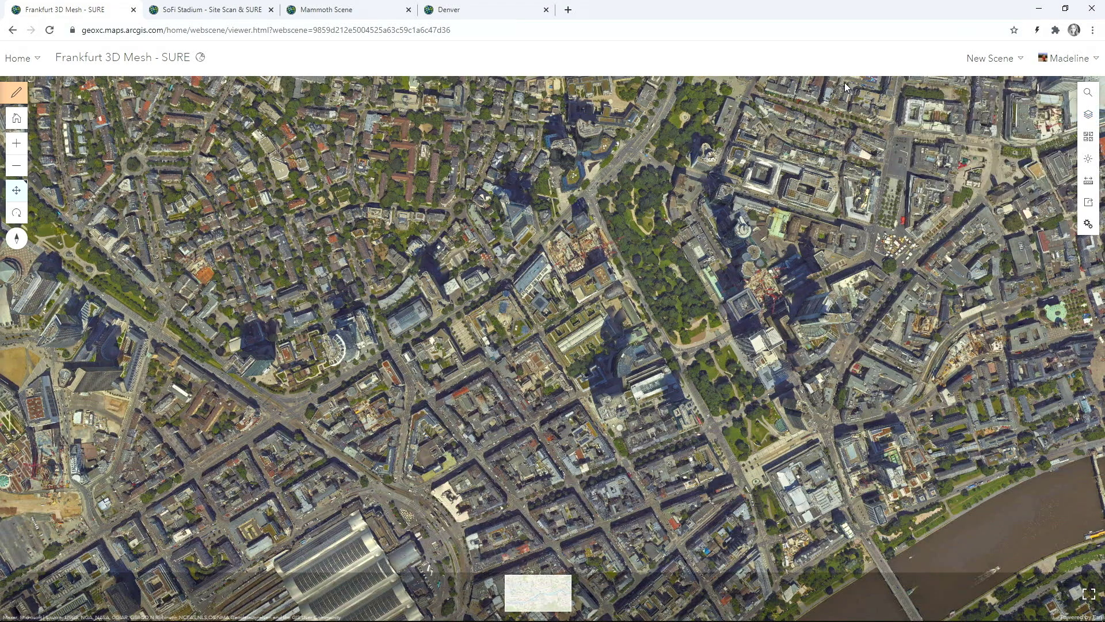
Step: Examine the Frankfurt 3D mesh from several angles, from the downtown towers to the building blocks beside the river
right_click_drag(620, 415, 630, 272)
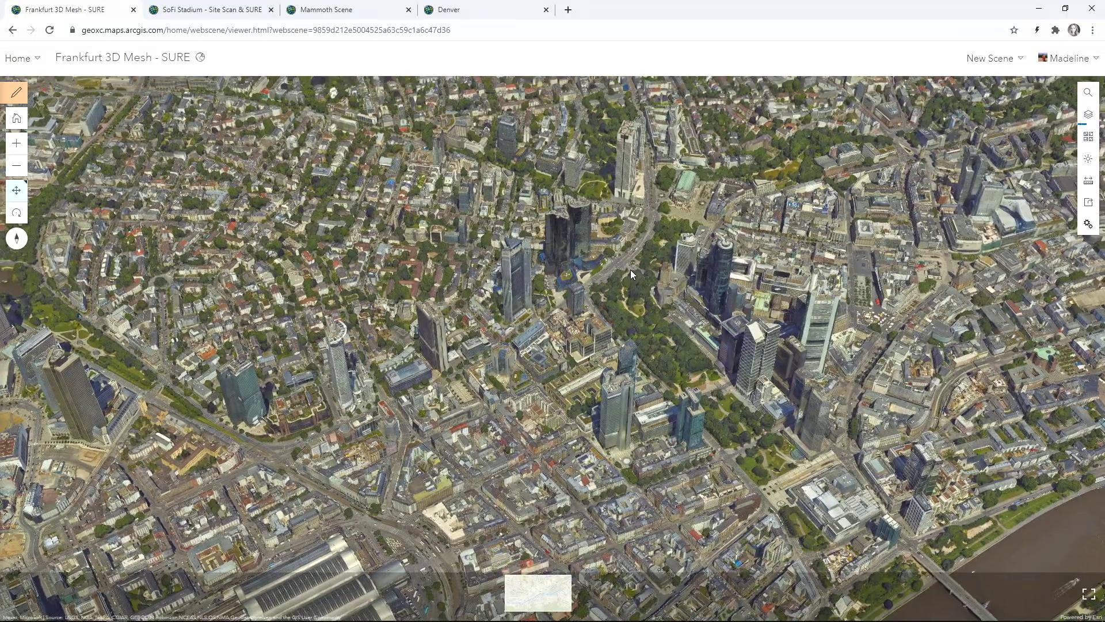
left_click_drag(576, 336, 540, 367)
right_click_drag(540, 367, 839, 395)
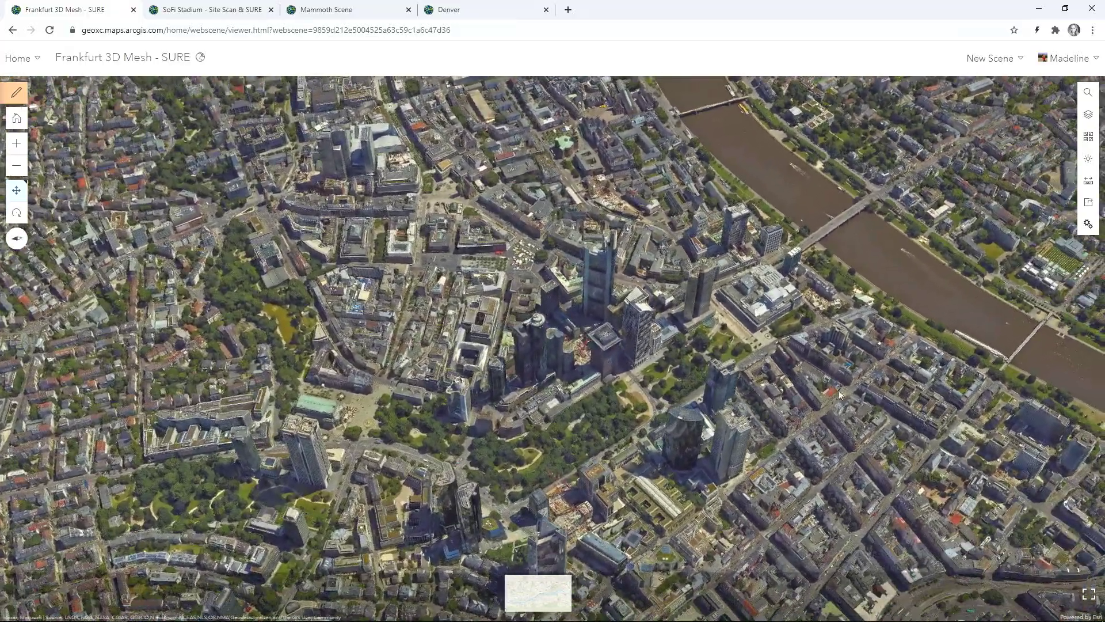
right_click_drag(505, 329, 645, 321)
left_click_drag(645, 320, 679, 382)
right_click_drag(678, 380, 757, 333)
scroll(639, 233, "up", 4)
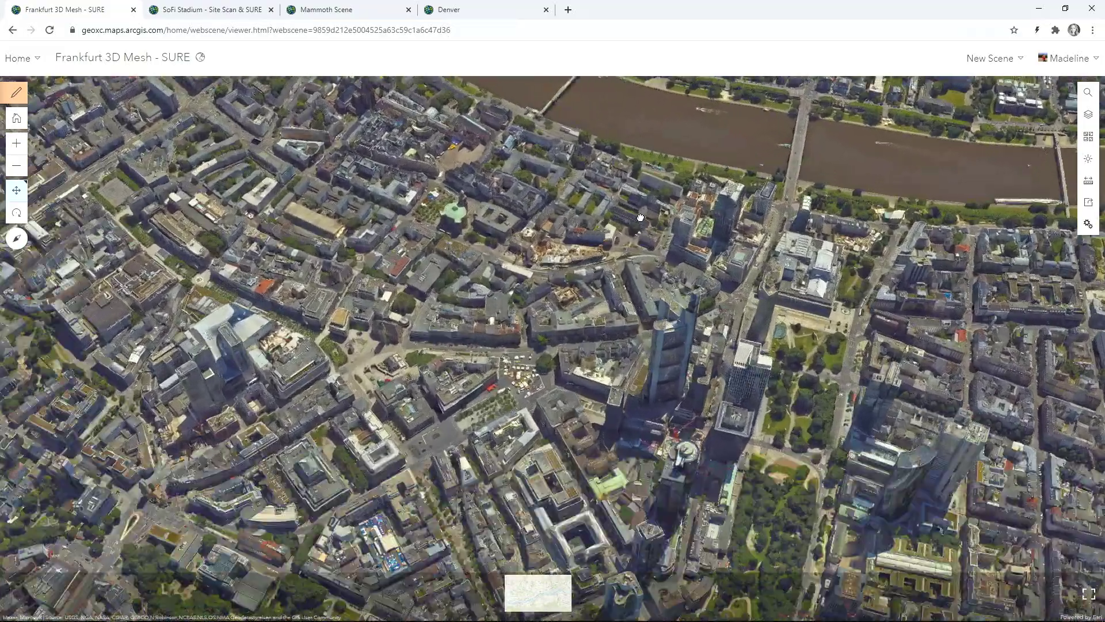
scroll(627, 225, "up", 3)
left_click_drag(625, 249, 631, 368)
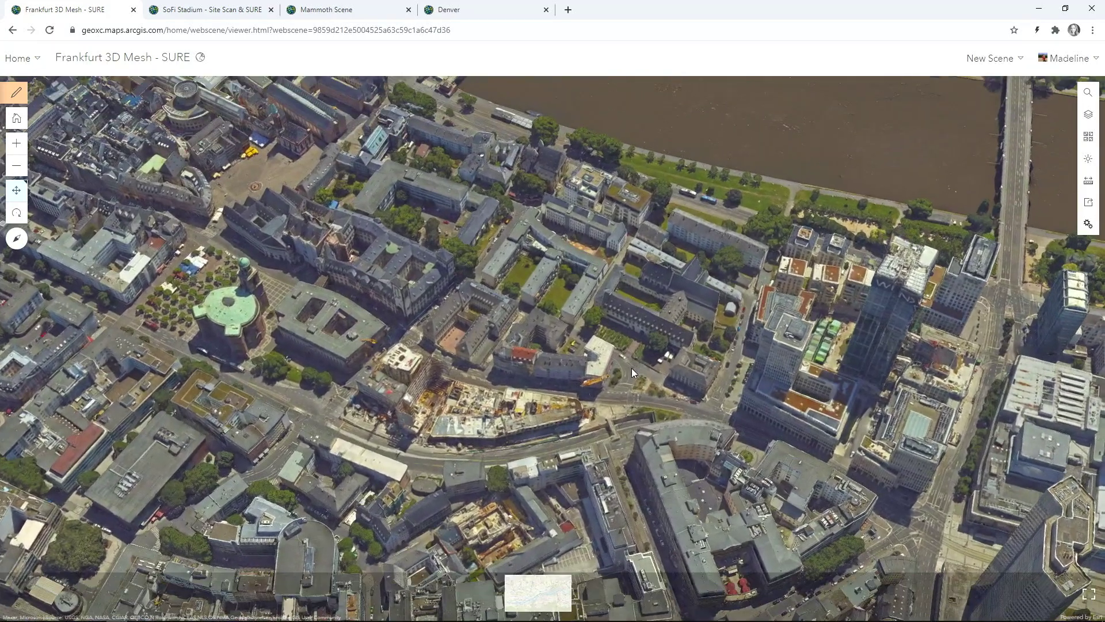
right_click_drag(677, 399, 881, 356)
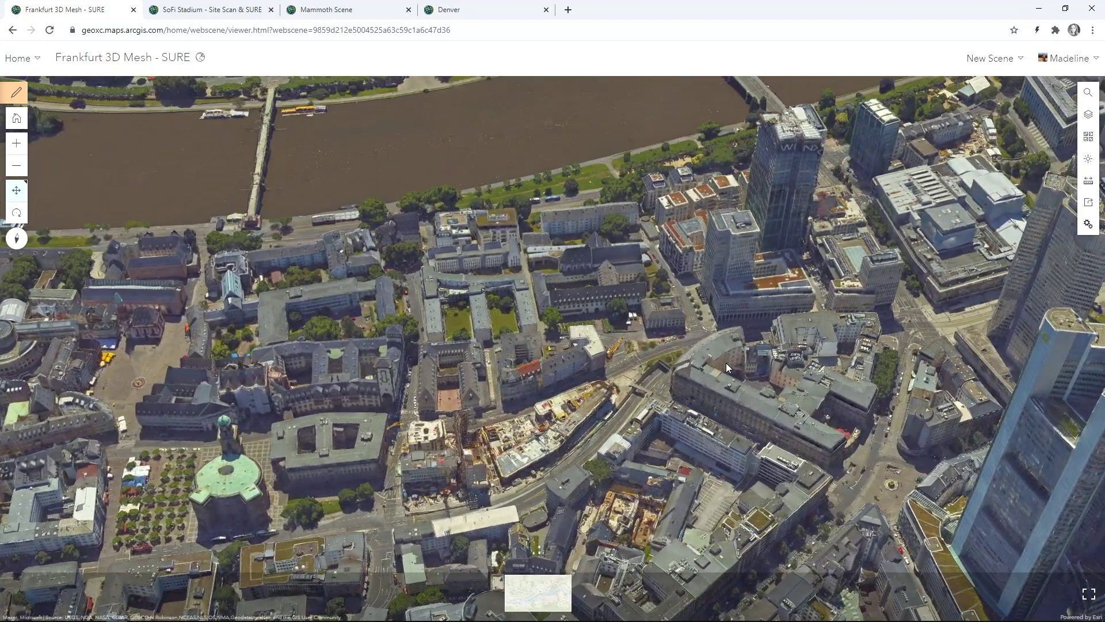
right_click_drag(726, 367, 765, 354)
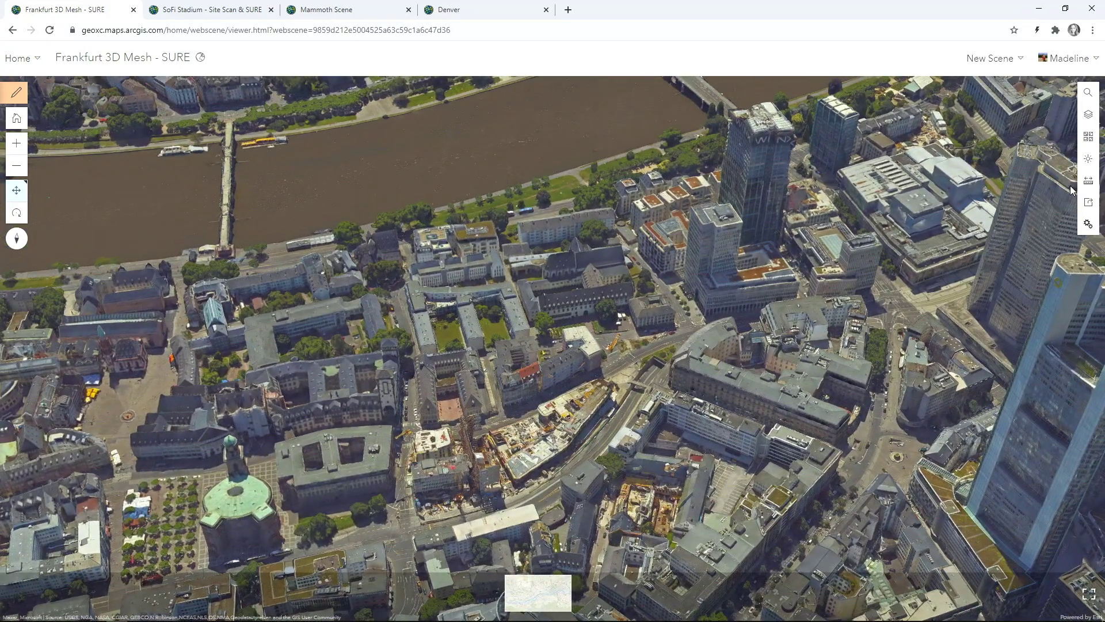
Step: Measure the height of the mid-rise building beside the dark riverside tower, from its base up to the roof edge
left_click(1088, 180)
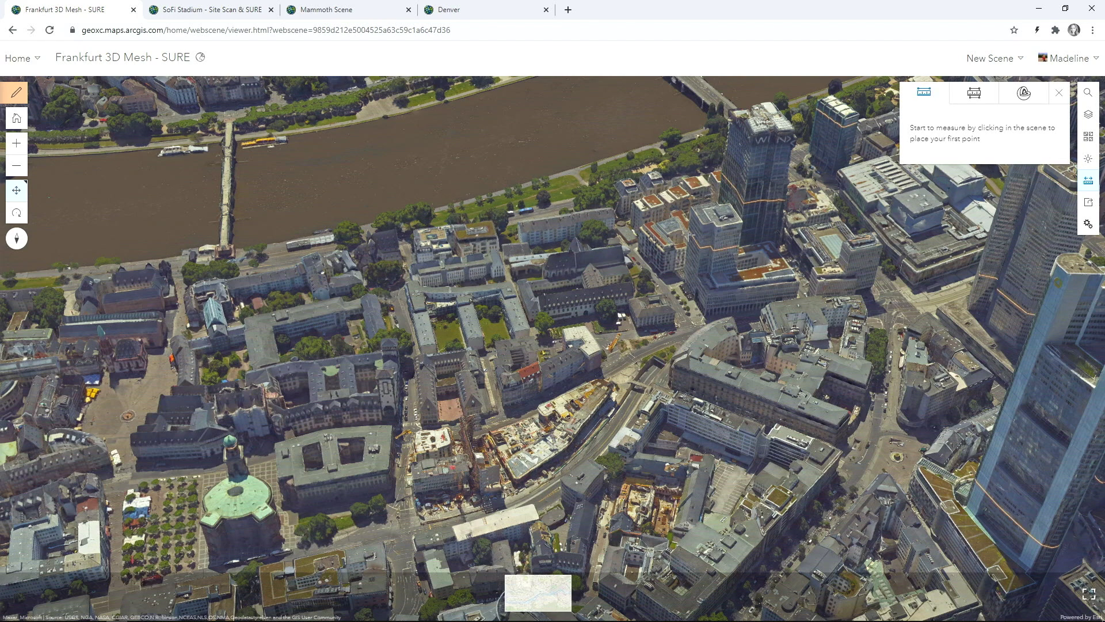
left_click(684, 278)
left_click(694, 223)
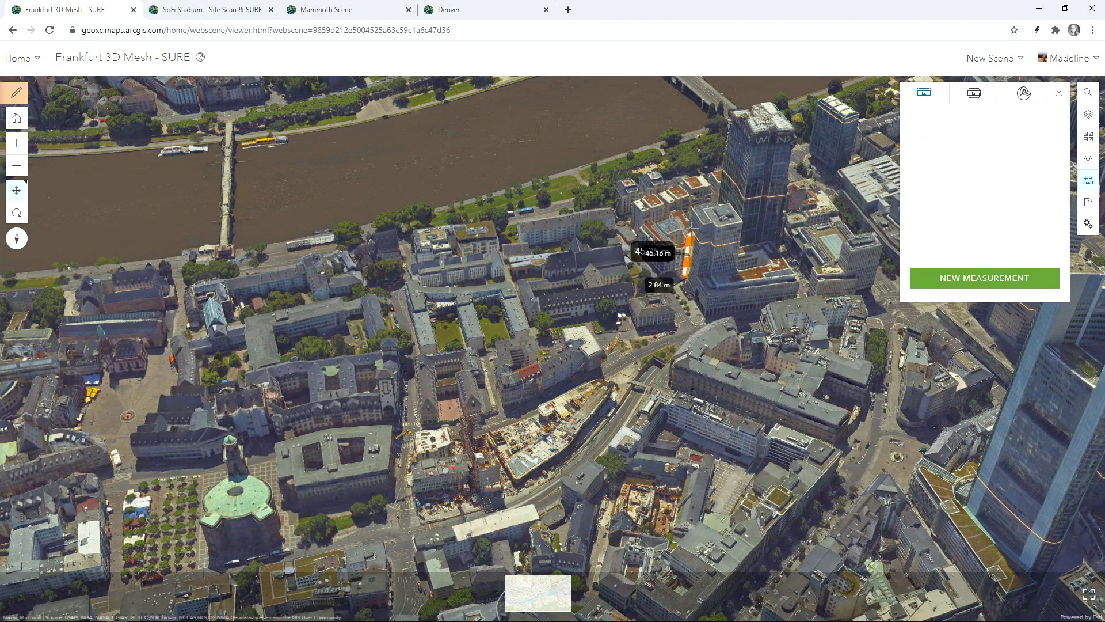
left_click(692, 210)
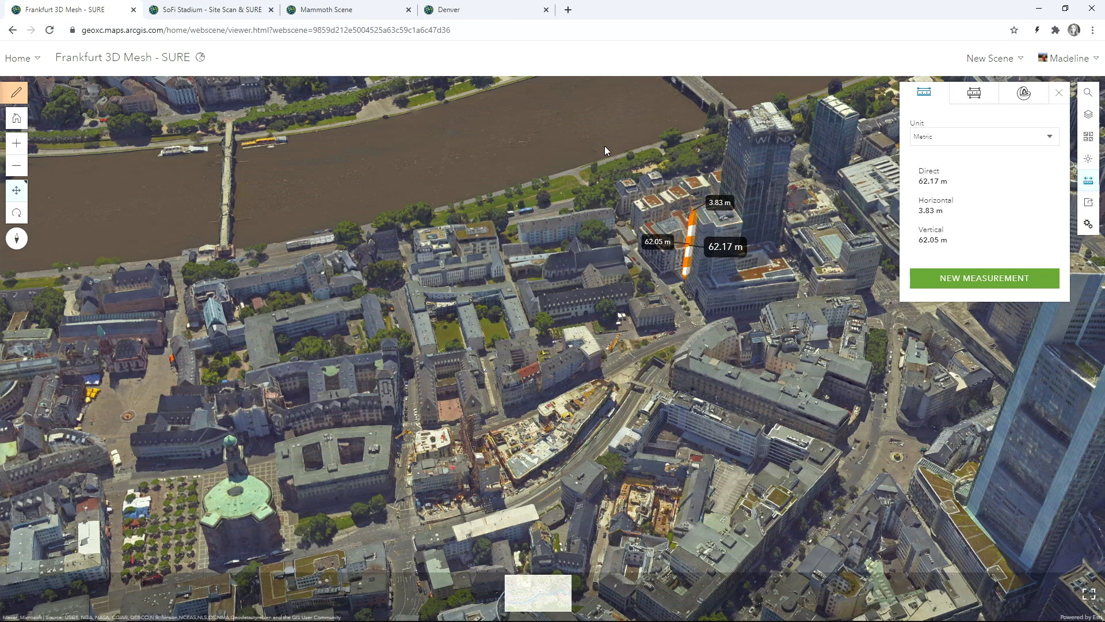
Step: View the height measurement against the wider city, clear it and close the measuring tool
scroll(604, 274, "down", 4)
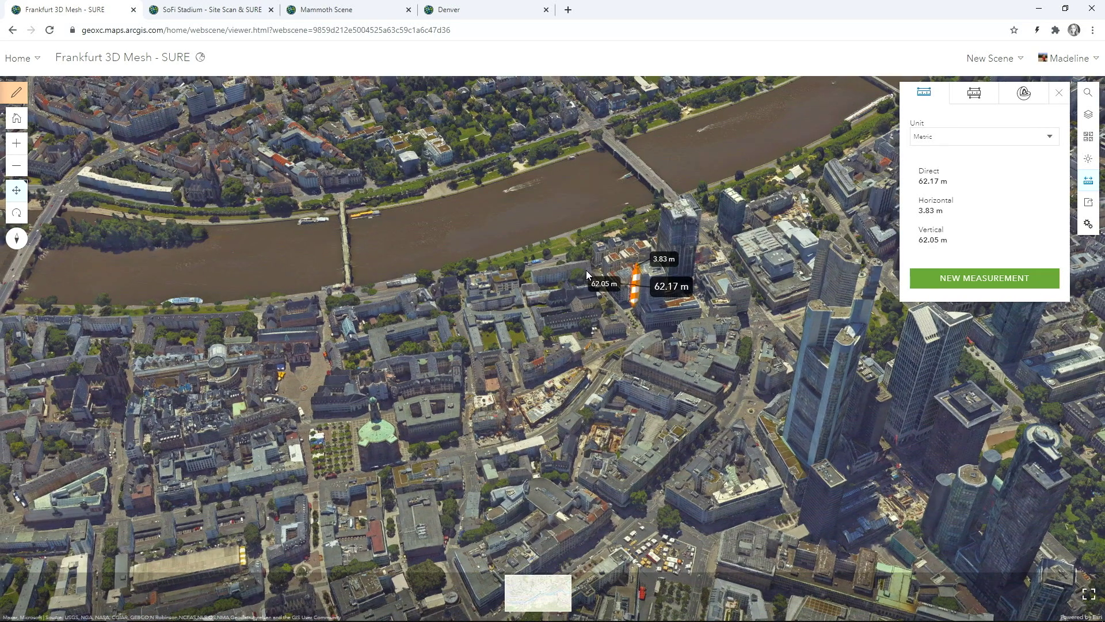
scroll(562, 320, "down", 3)
right_click_drag(562, 320, 812, 336)
right_click_drag(488, 323, 835, 301)
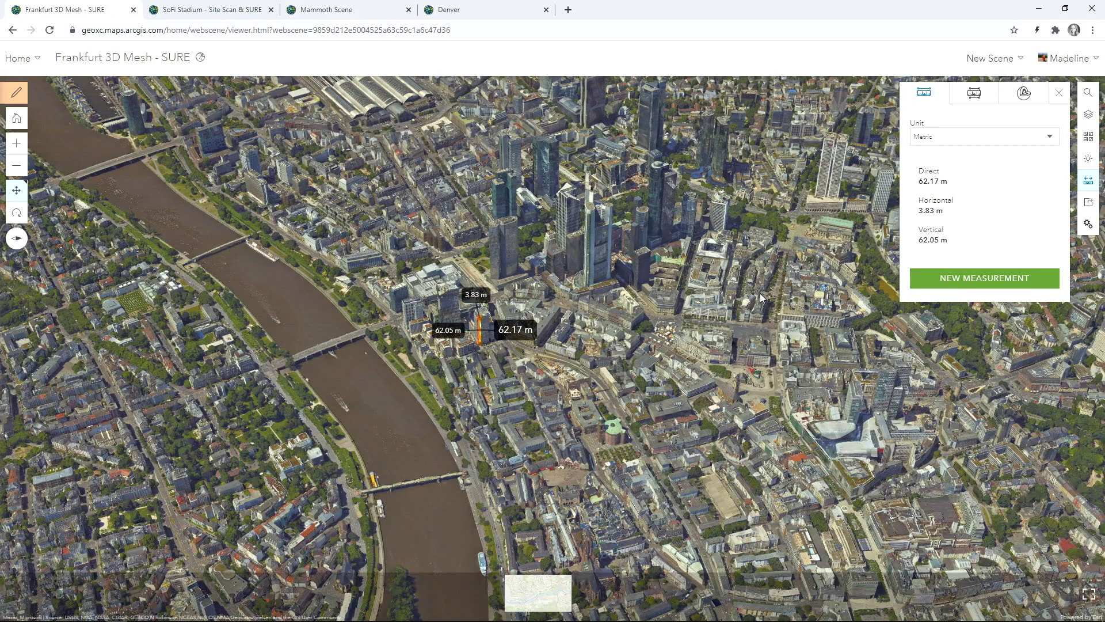
left_click(973, 281)
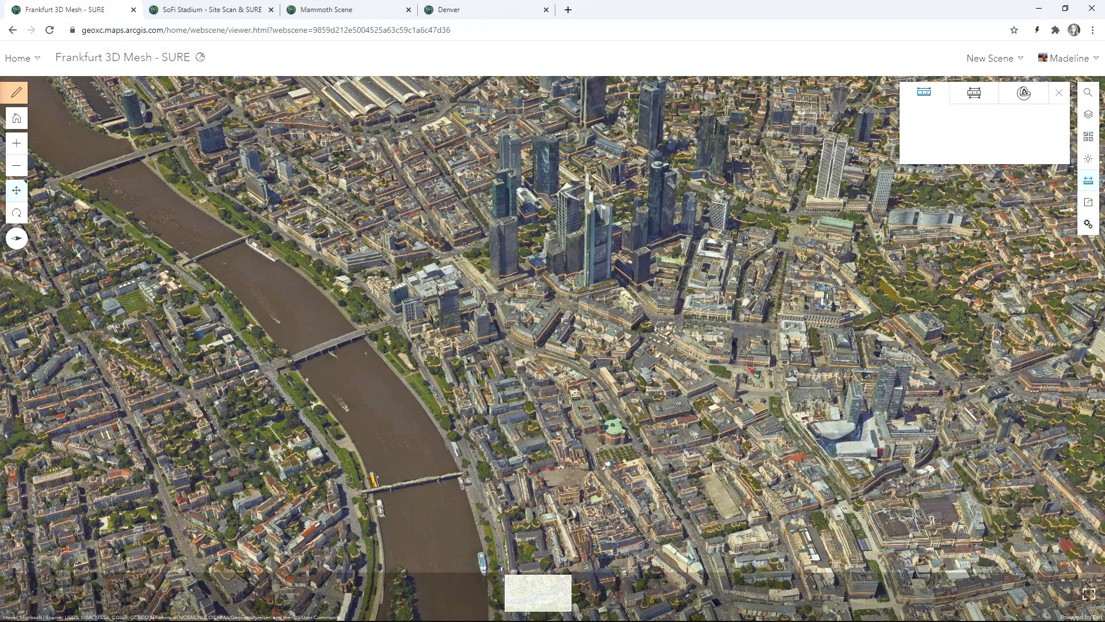
left_click(1057, 95)
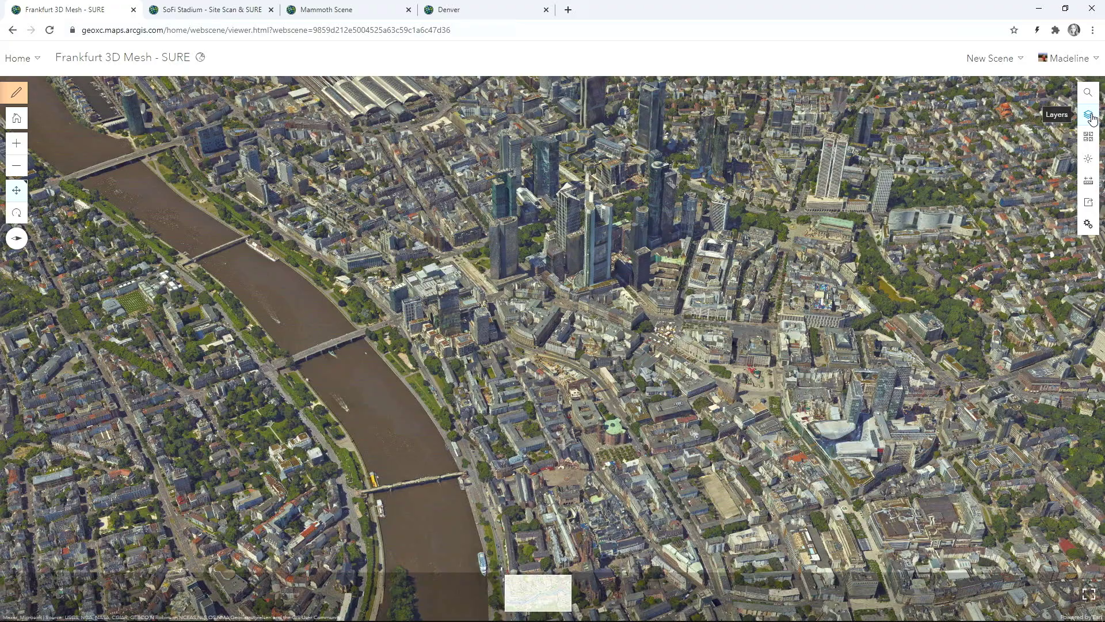
Step: Turn on the Frankfurt Point Cloud layer and hide the Frankfurt 3D Mesh layer
left_click(1087, 117)
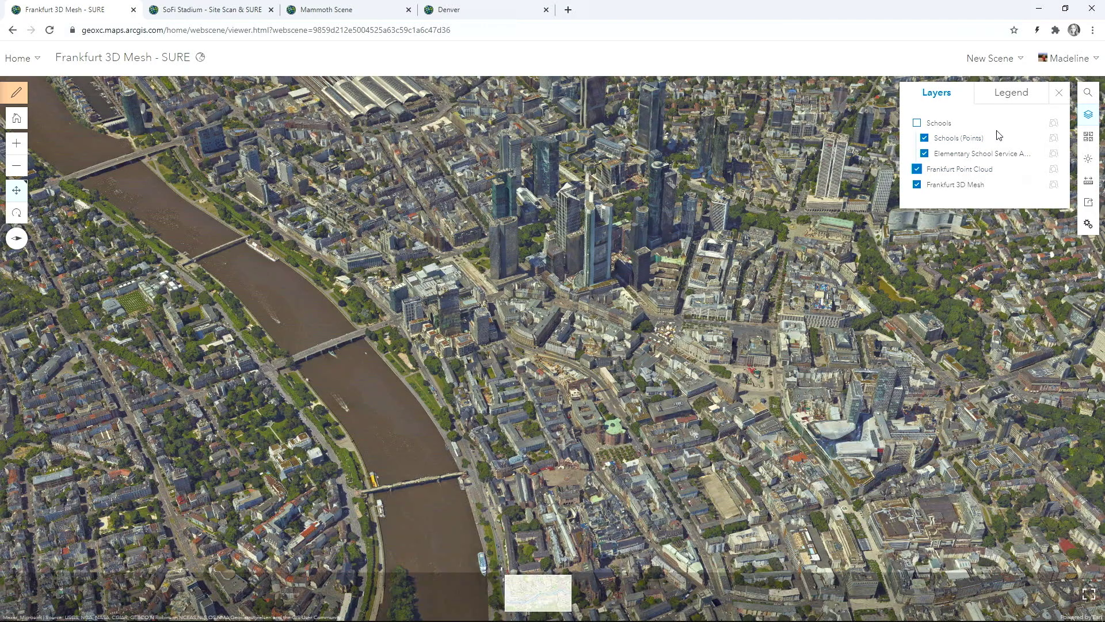
left_click(917, 185)
left_click(1059, 93)
Step: Examine the colored point cloud of downtown Frankfurt, including the high-rise cluster, the river and its bridges
right_click_drag(737, 380, 761, 388)
left_click_drag(756, 396, 674, 339)
scroll(734, 358, "up", 3)
scroll(673, 341, "down", 2)
right_click_drag(673, 339, 680, 396)
left_click_drag(681, 397, 704, 353)
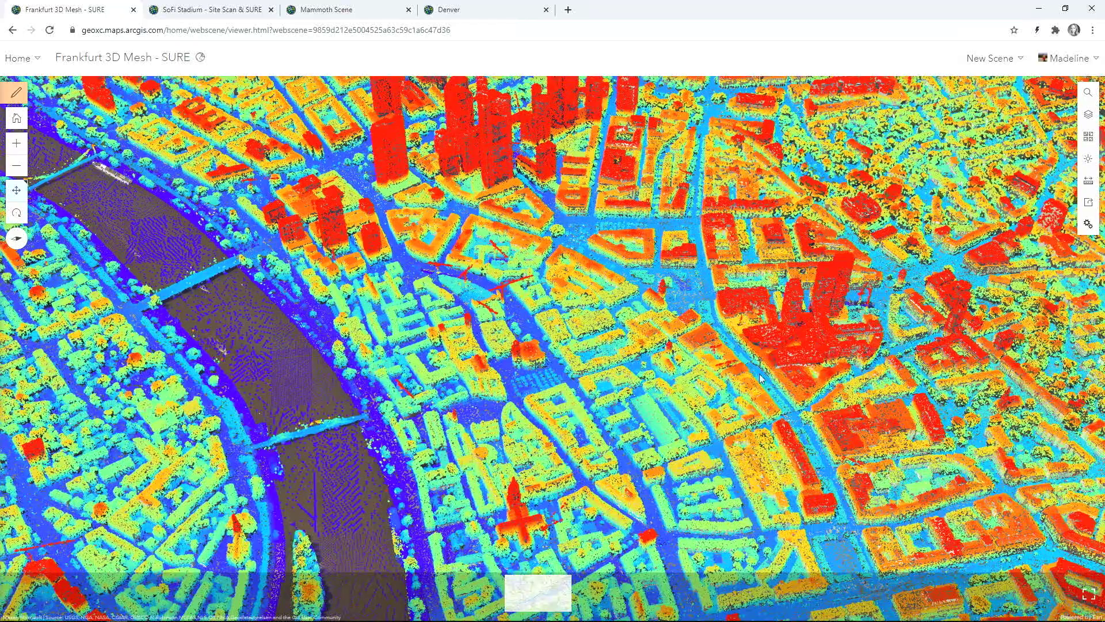
left_click_drag(606, 456, 667, 490)
right_click_drag(597, 384, 586, 348)
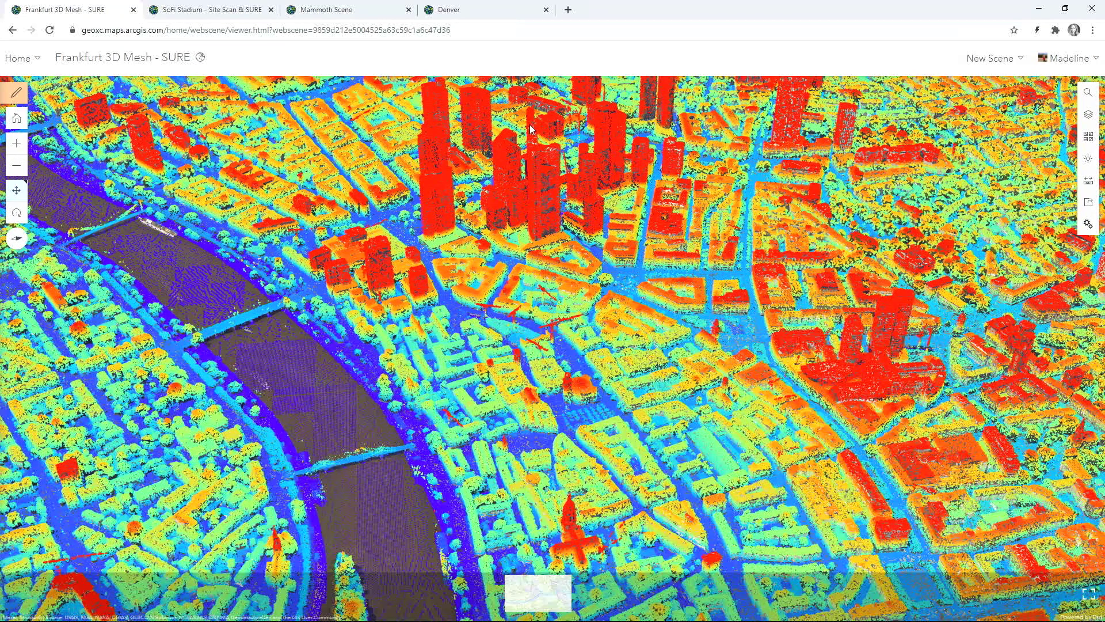
Step: Swap the point cloud for the Frankfurt 3D Mesh, turn on the Schools layer and inspect the schools across the city
left_click(1087, 115)
left_click(917, 169)
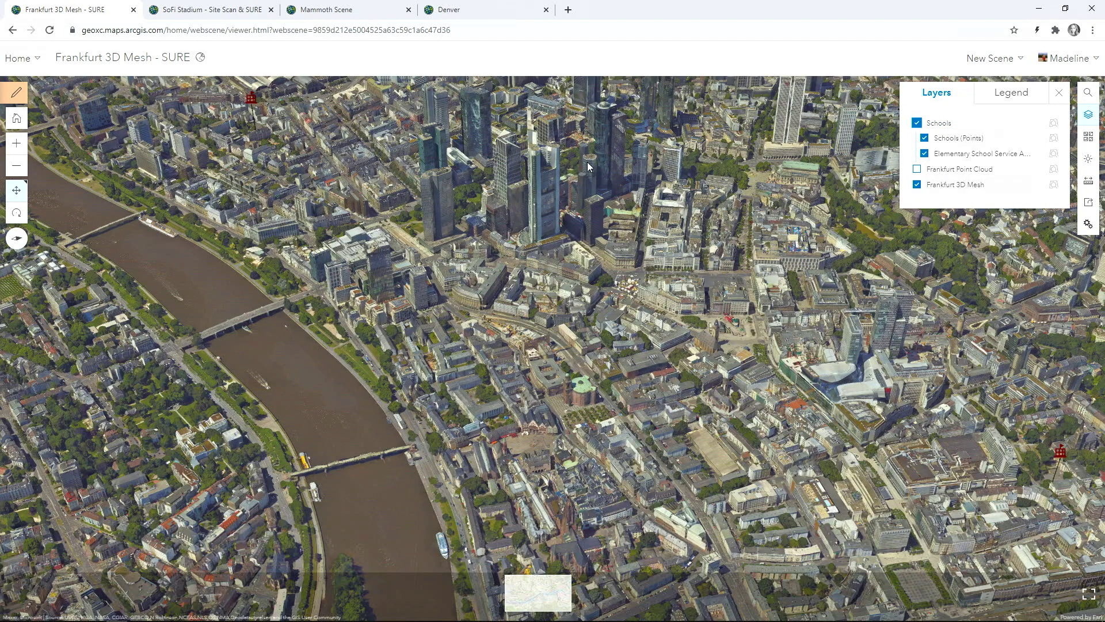
left_click_drag(621, 197, 684, 296)
right_click_drag(684, 296, 552, 295)
left_click(350, 129)
left_click_drag(606, 244, 615, 281)
right_click_drag(616, 281, 532, 258)
left_click_drag(532, 258, 474, 259)
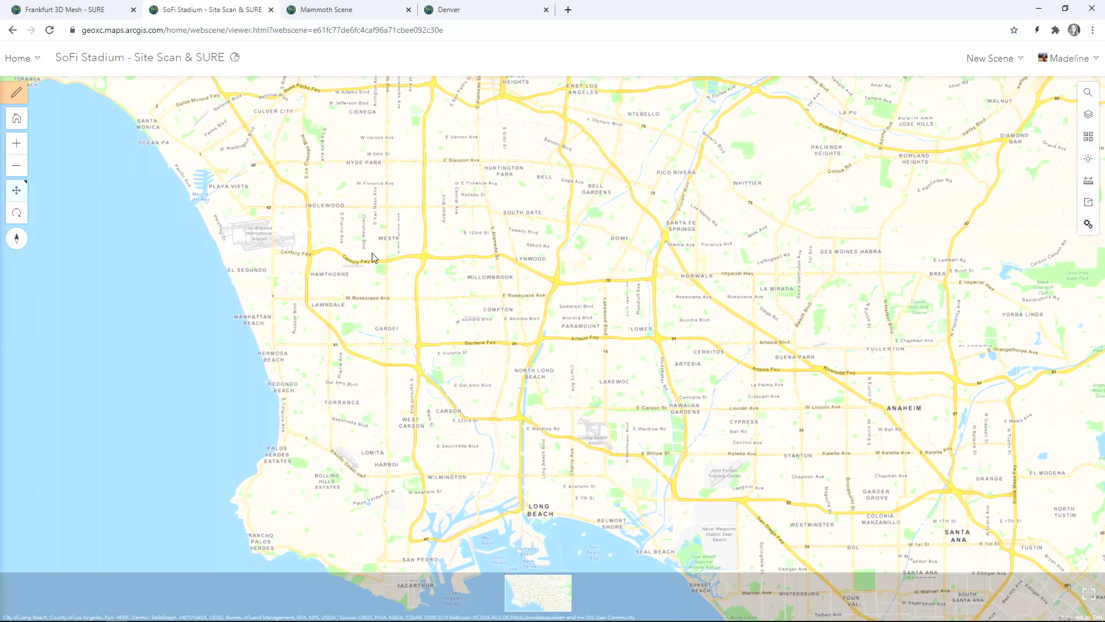
Step: Turn on the LA 3D Buildings (Contextual) layer around the SoFi Stadium site and view the surrounding neighborhoods
scroll(343, 206, "up", 5)
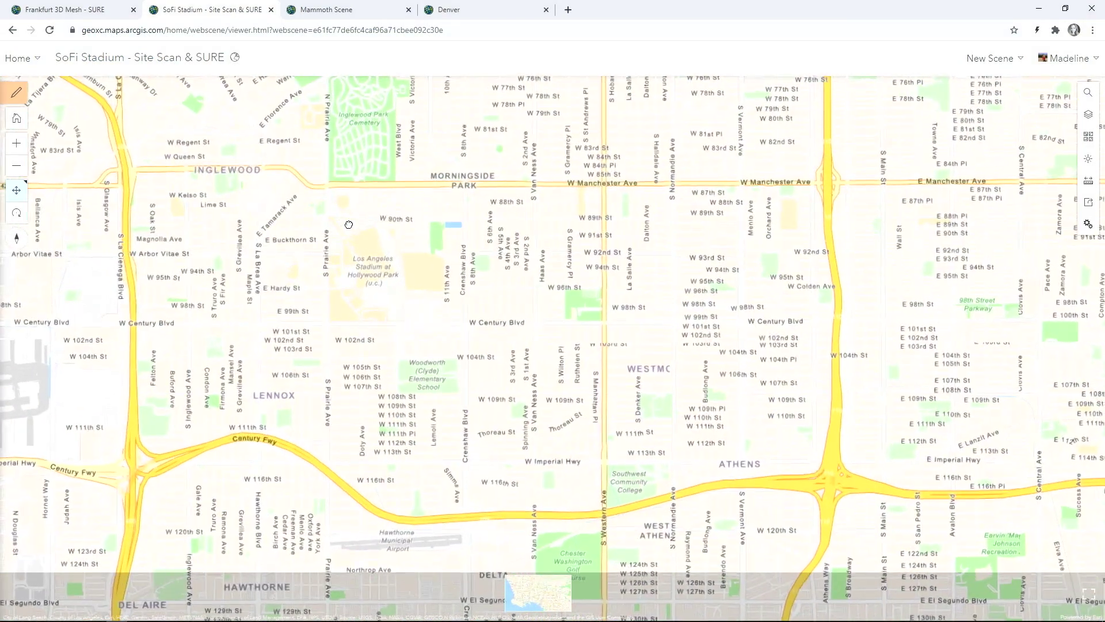
scroll(348, 224, "up", 5)
right_click_drag(427, 321, 627, 330)
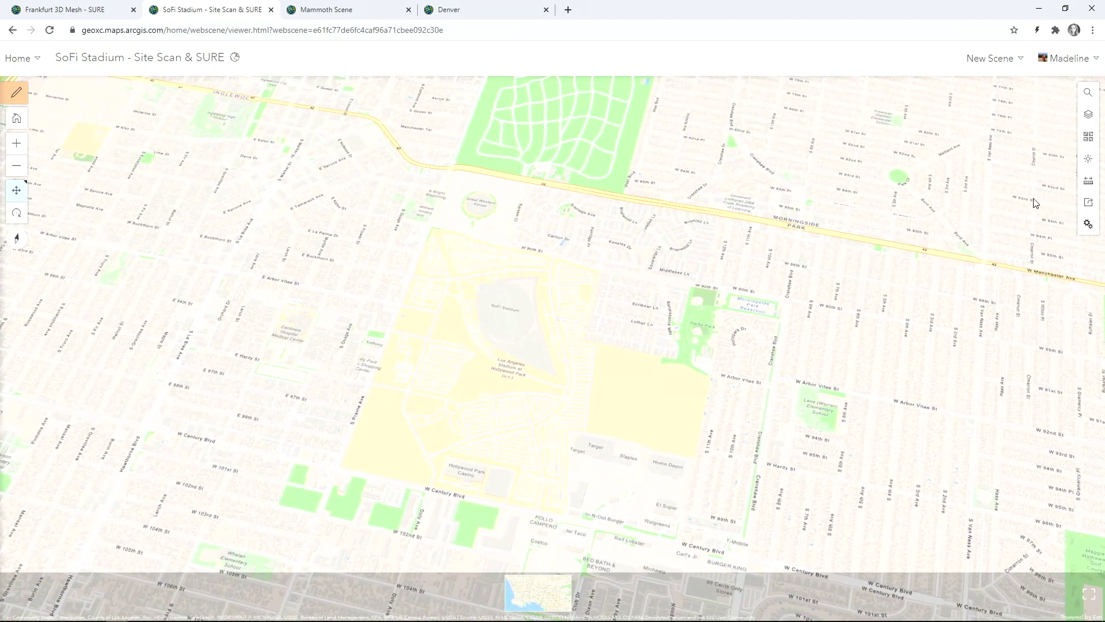
left_click(1088, 114)
left_click(917, 354)
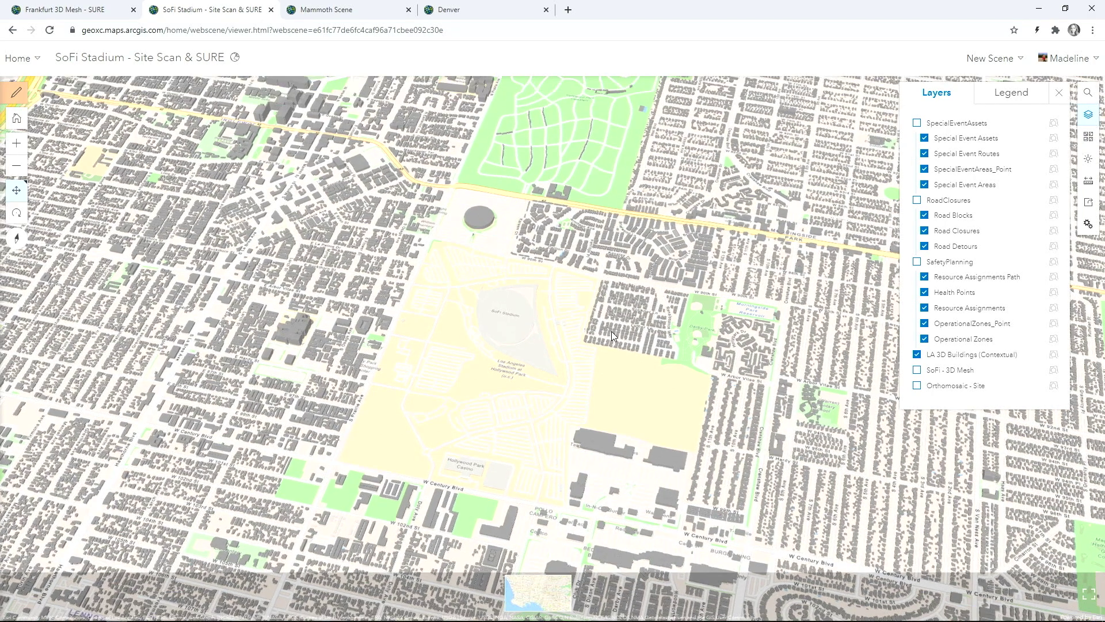
left_click_drag(613, 335, 612, 306)
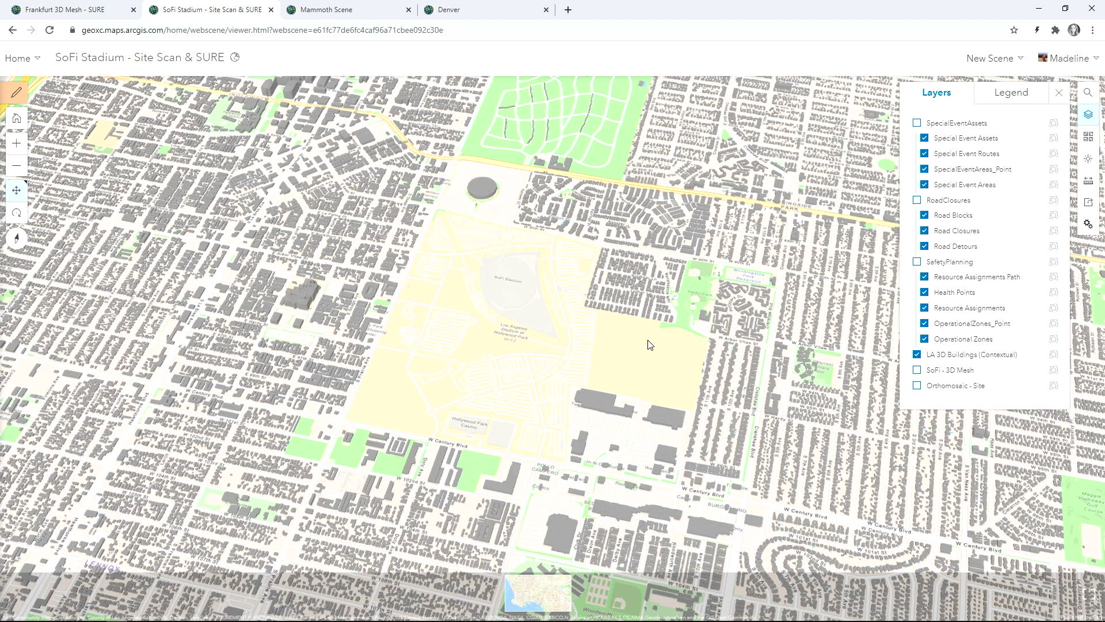
left_click_drag(630, 348, 631, 332)
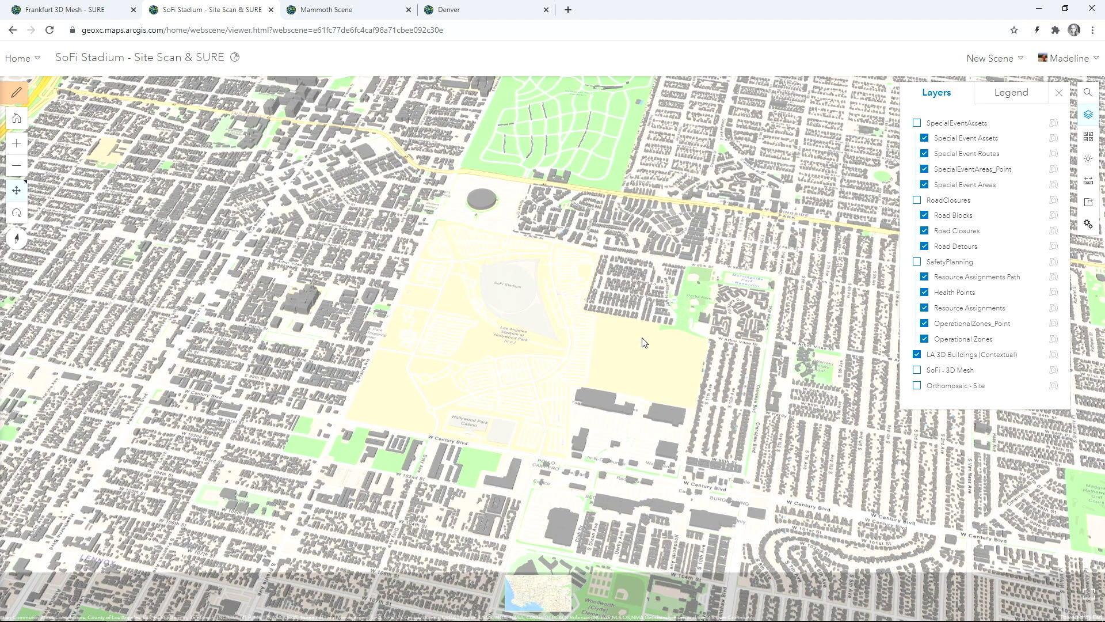
Step: Turn on the SoFi - 3D Mesh layer and inspect the stadium's roof and supporting columns up close
left_click(917, 371)
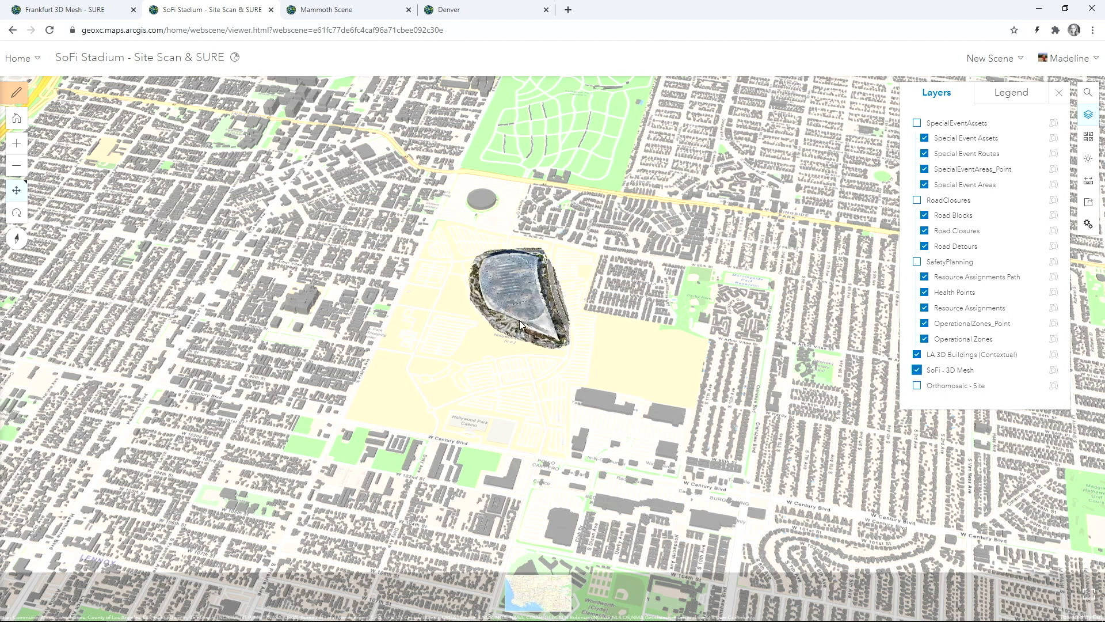
scroll(519, 322, "up", 10)
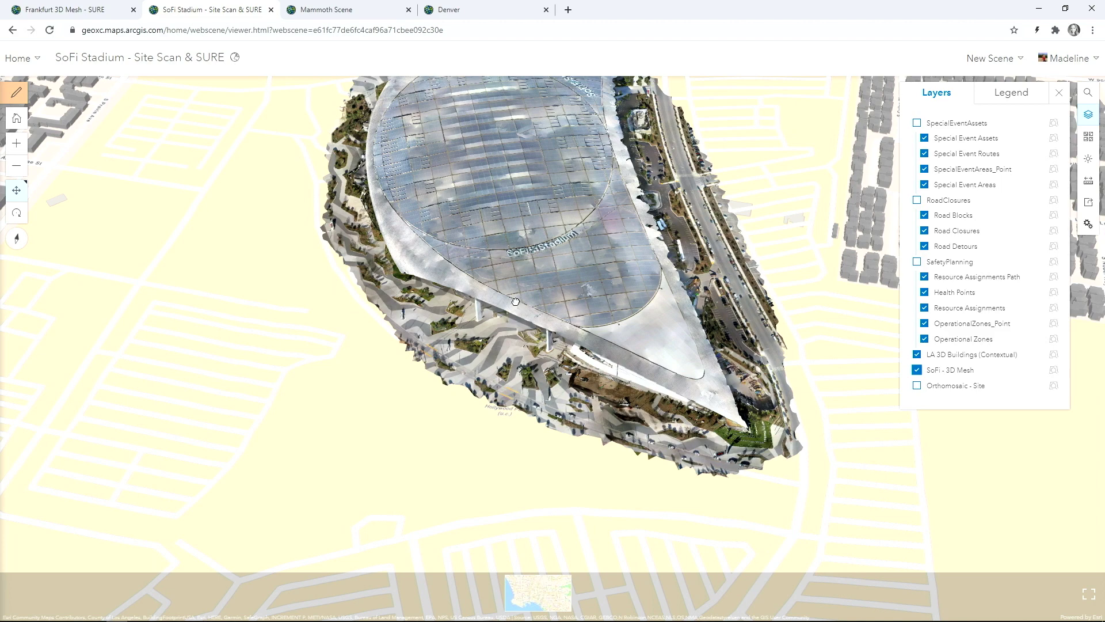
scroll(516, 301, "up", 8)
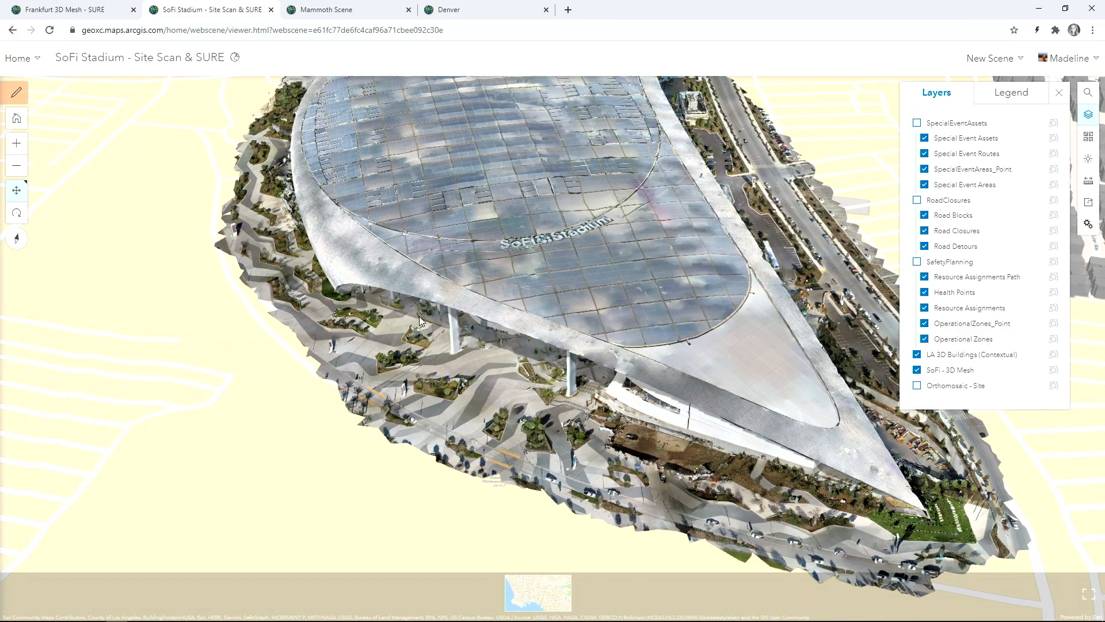
right_click_drag(589, 375, 557, 361)
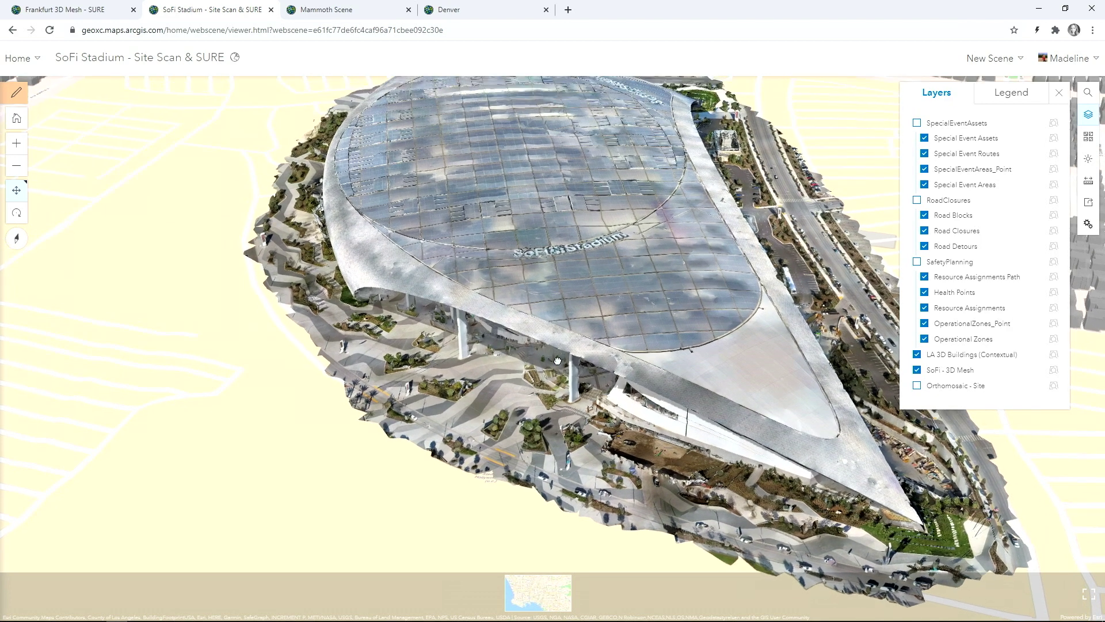
Step: Turn on the Orthomosaic - Site layer and inspect the stadium with its surrounding plaza, lake and parking lots
left_click(917, 387)
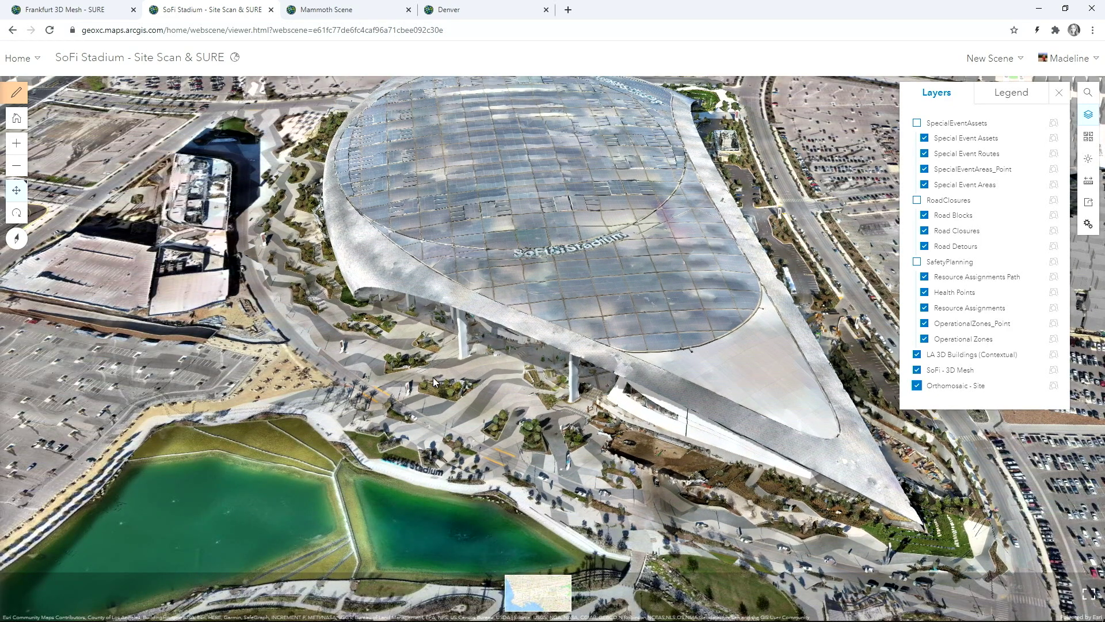
right_click_drag(416, 406, 593, 424)
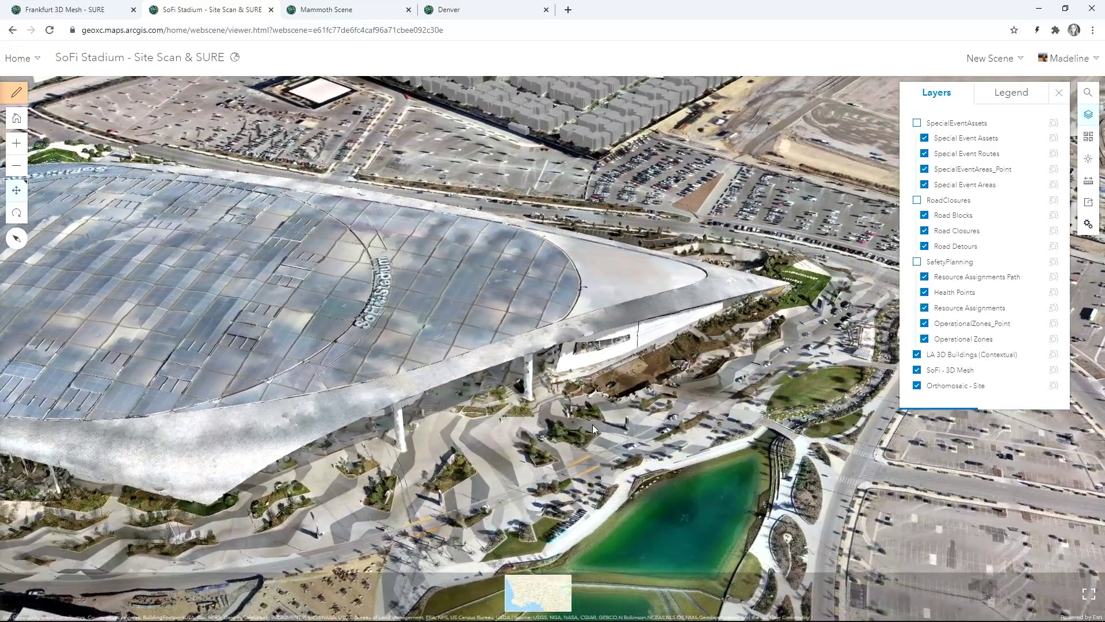
right_click_drag(530, 447, 664, 442)
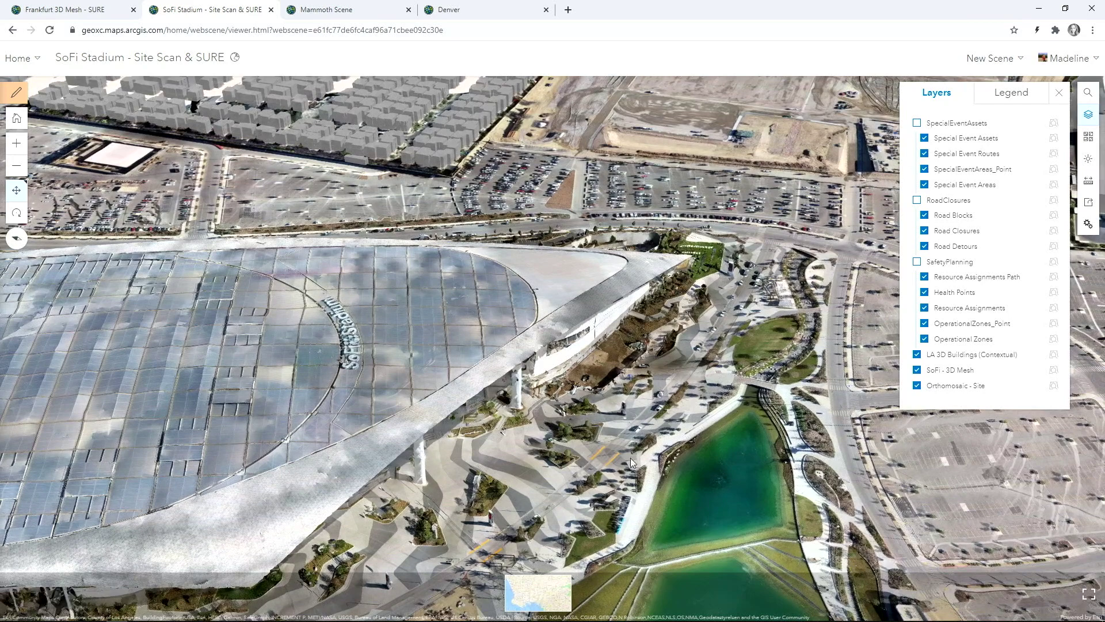
left_click_drag(616, 464, 735, 395)
right_click_drag(626, 440, 651, 445)
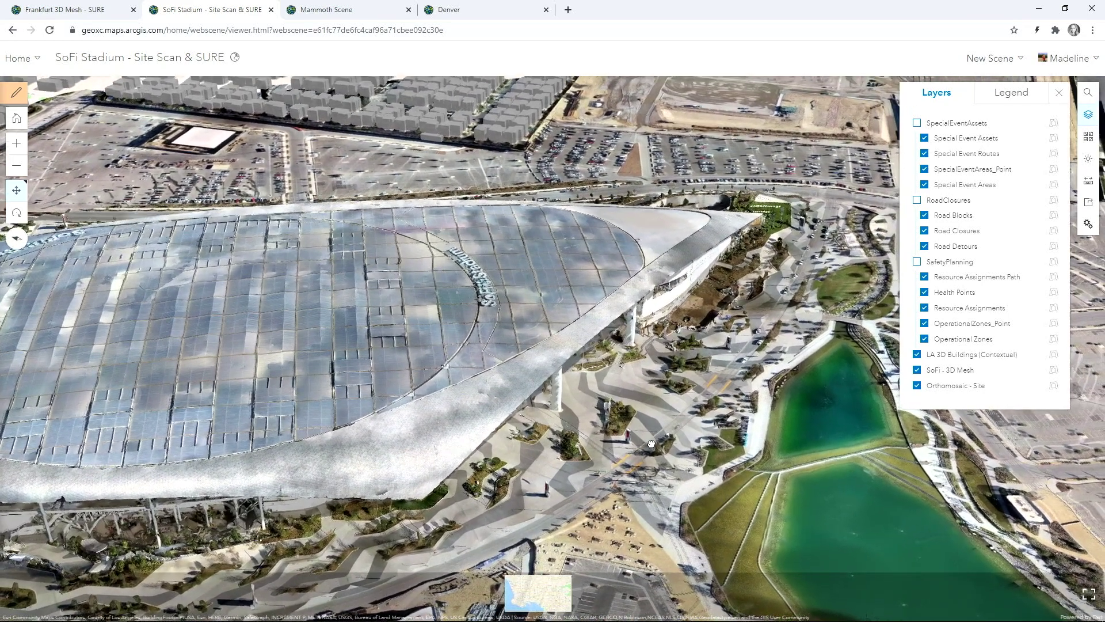
left_click_drag(649, 434, 680, 419)
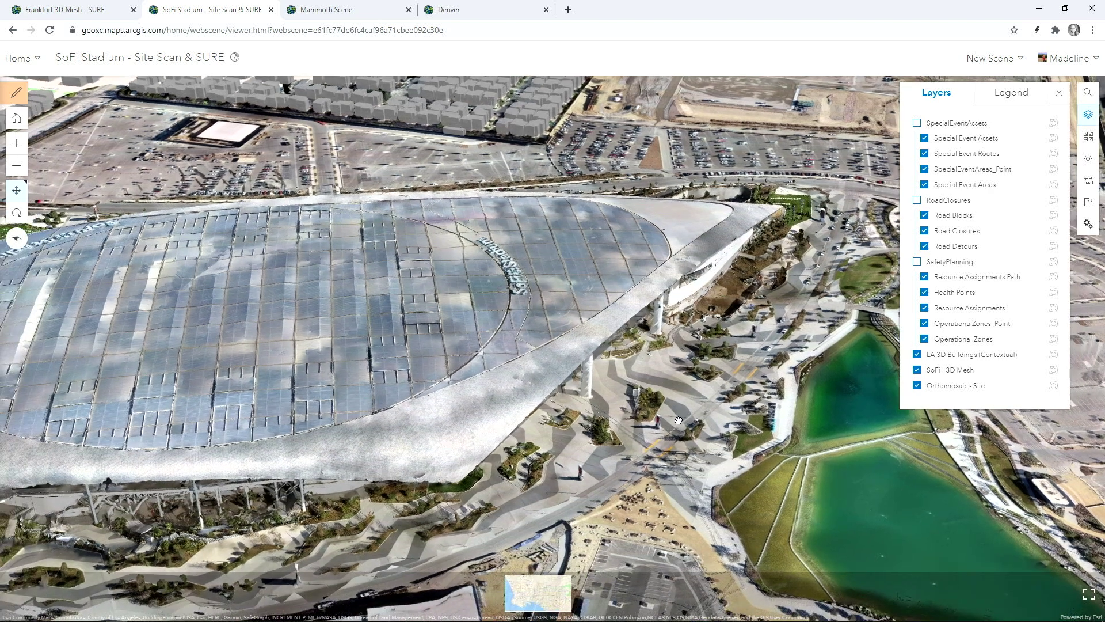
Step: Turn on the SpecialEventAssets, RoadClosures and SafetyPlanning layers and view the event planning features around the stadium
left_click(917, 124)
left_click(917, 199)
left_click(917, 262)
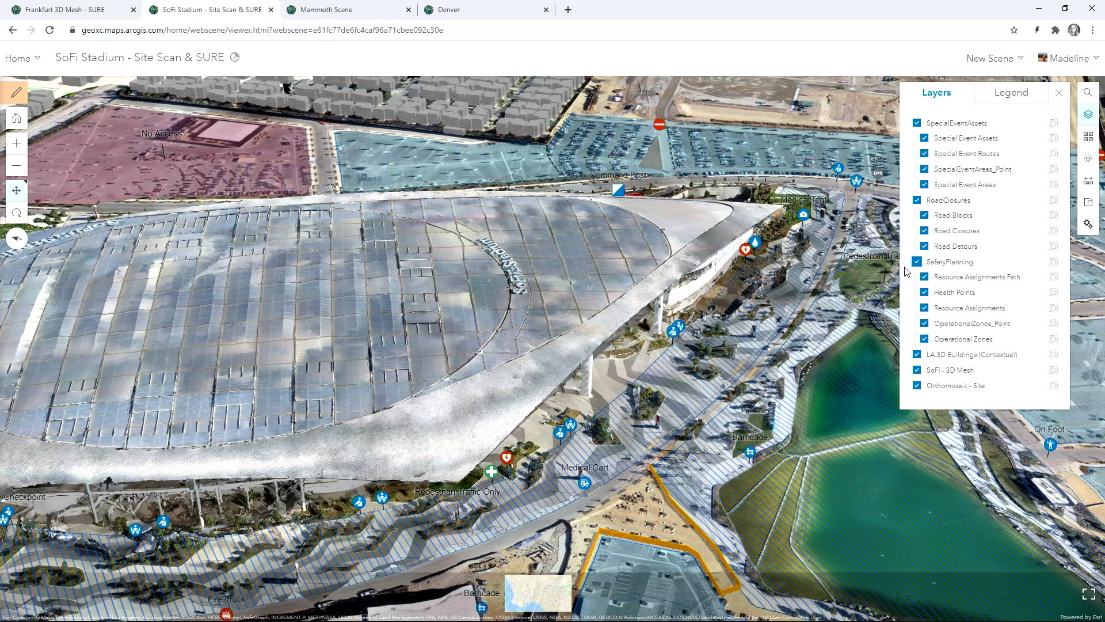
left_click_drag(773, 404, 774, 409)
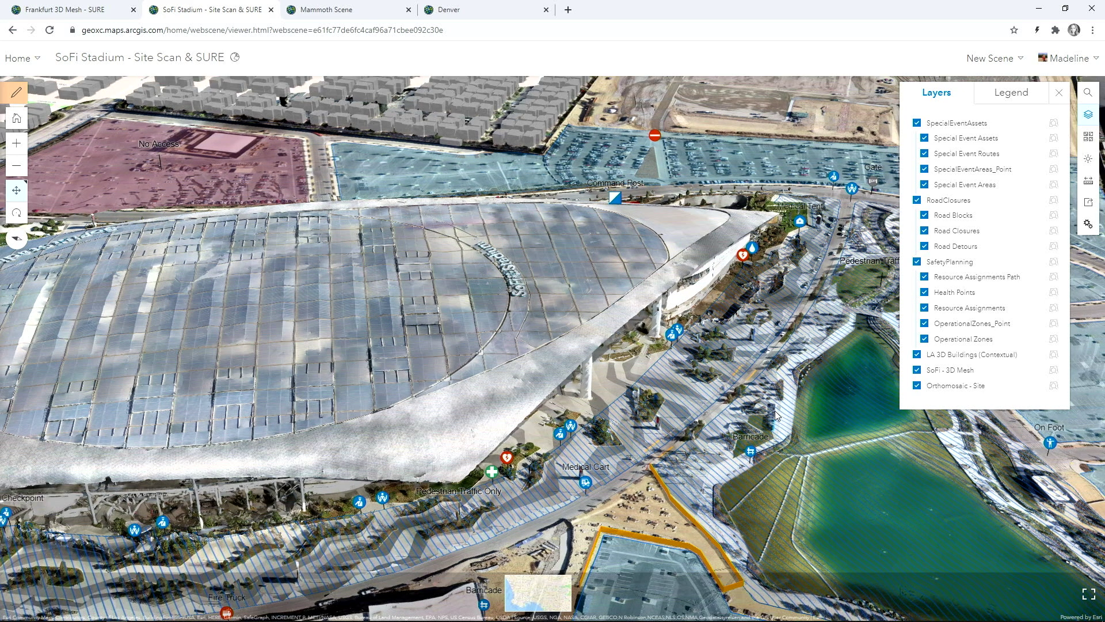
scroll(775, 415, "down", 5)
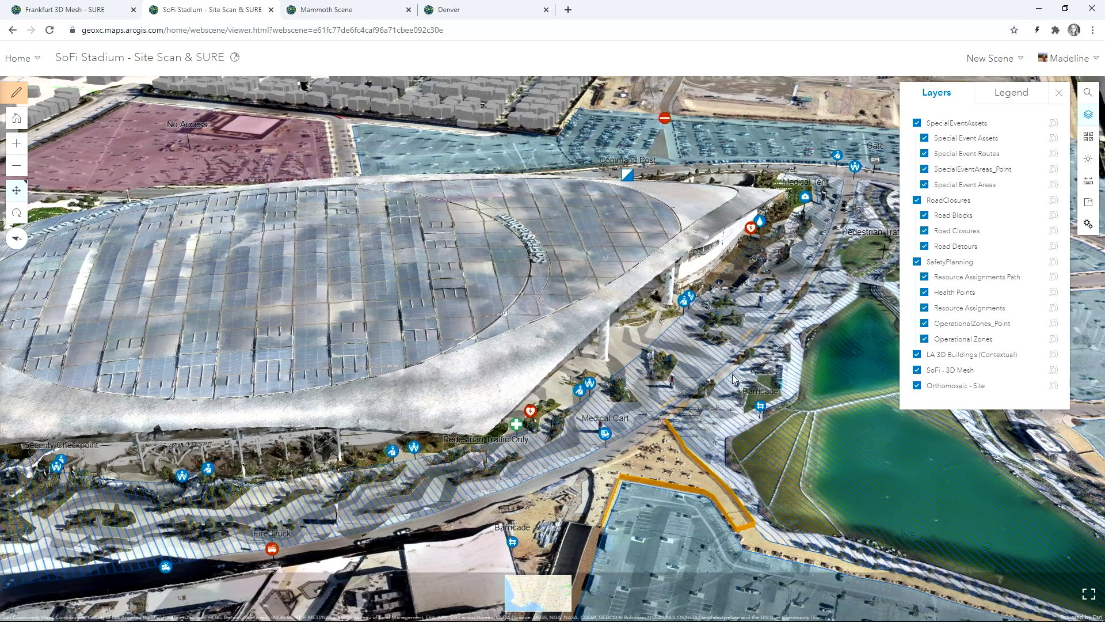
scroll(731, 376, "down", 3)
right_click_drag(731, 376, 775, 354)
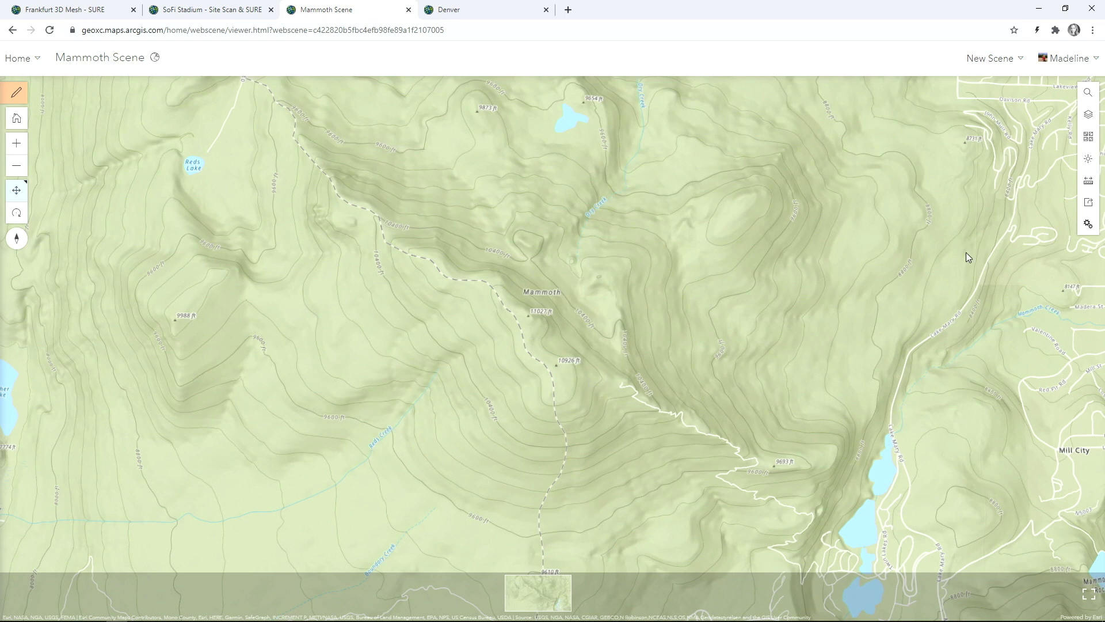
Step: In the Mammoth Scene, turn on the Hillshade, Orthomosaic, Buildings and Trees layers and view the mountain from several sides
left_click(1087, 115)
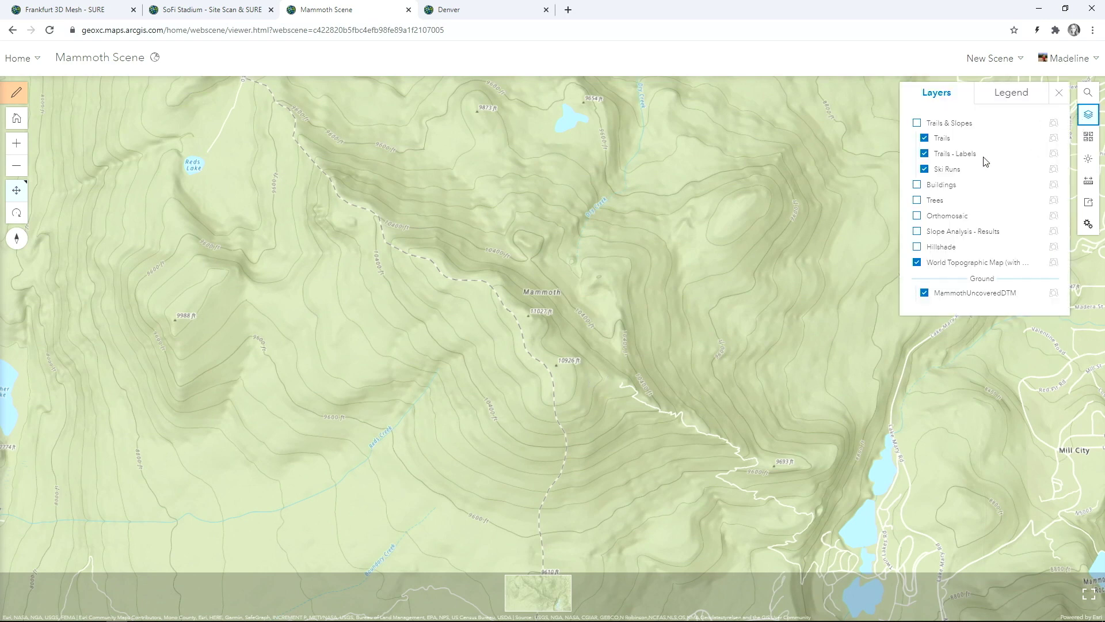
left_click(917, 247)
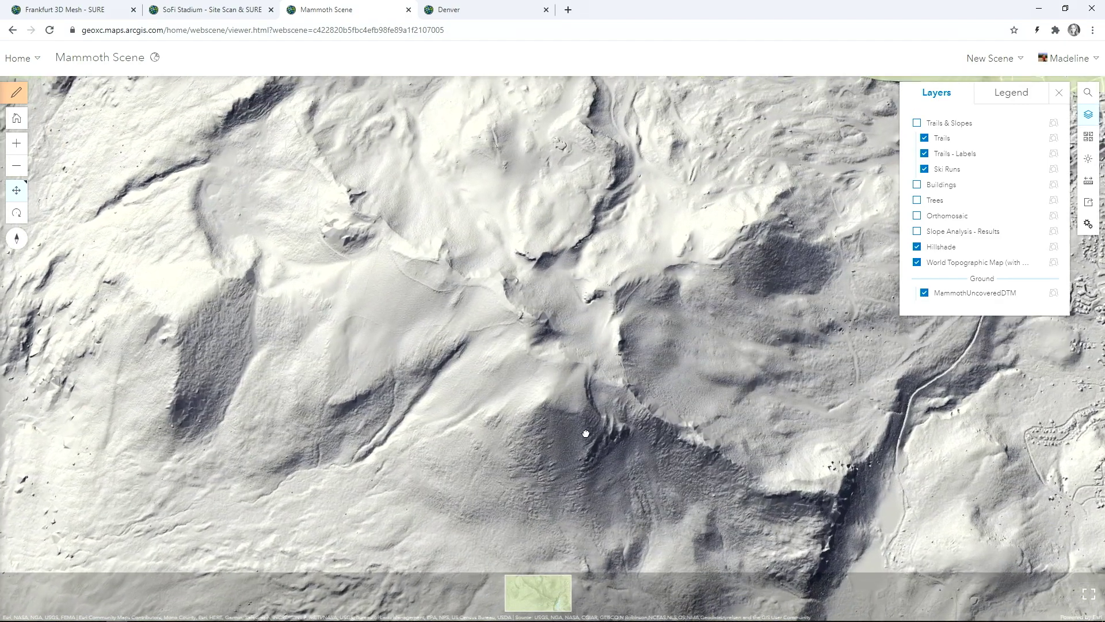
right_click_drag(586, 433, 569, 426)
left_click_drag(571, 442, 574, 377)
mouse_move(577, 414)
right_mouse_down()
mouse_move(599, 421)
mouse_move(585, 420)
right_mouse_up()
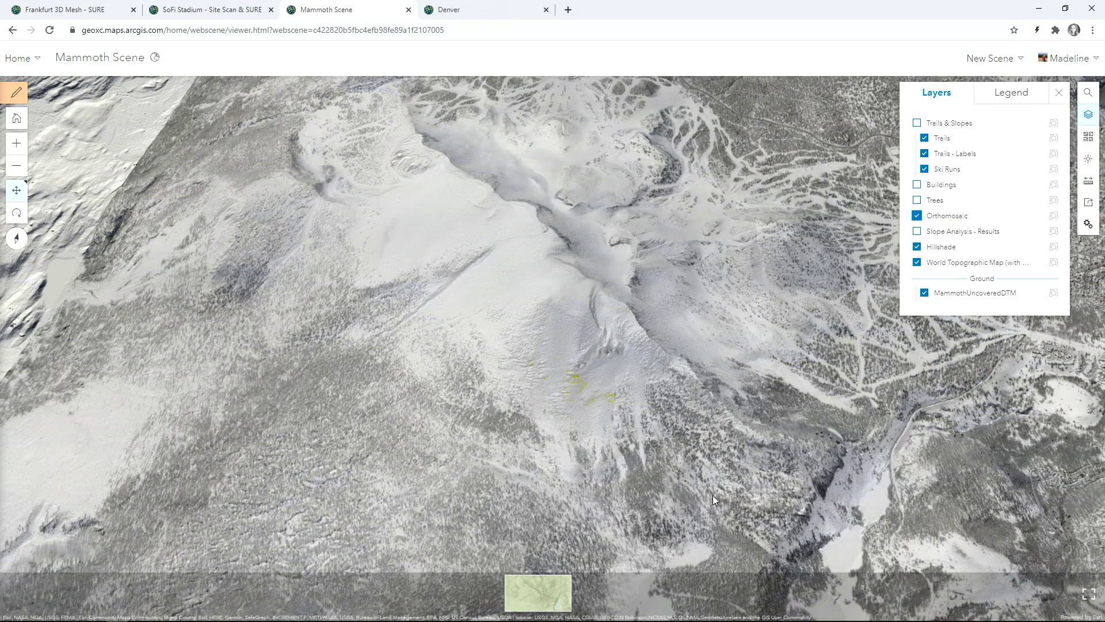
left_click_drag(803, 460, 543, 405)
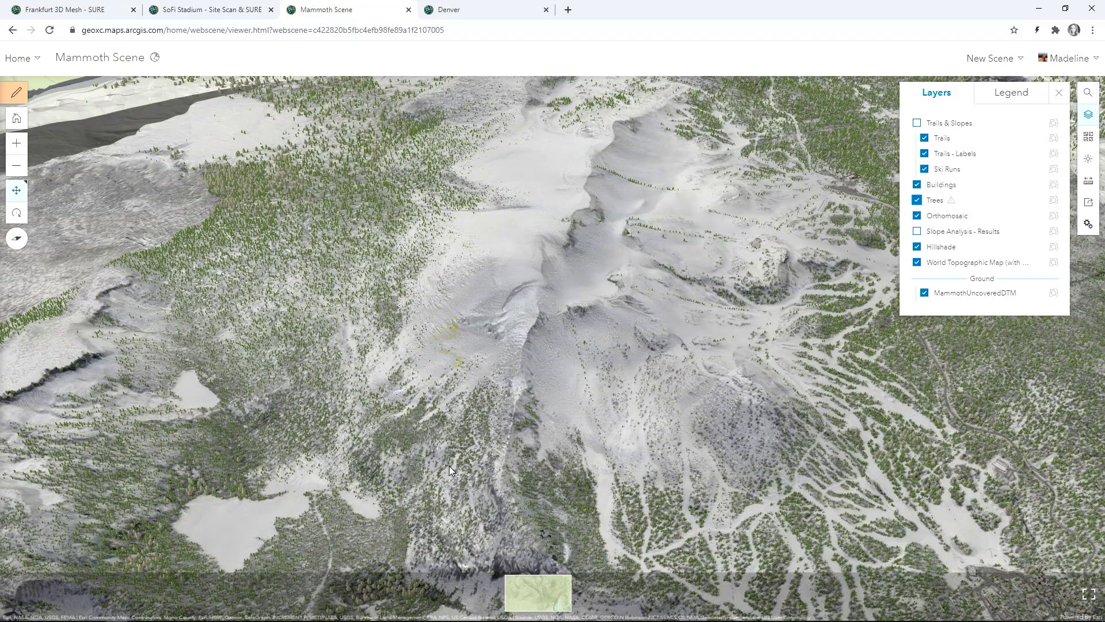
left_click_drag(477, 464, 763, 451)
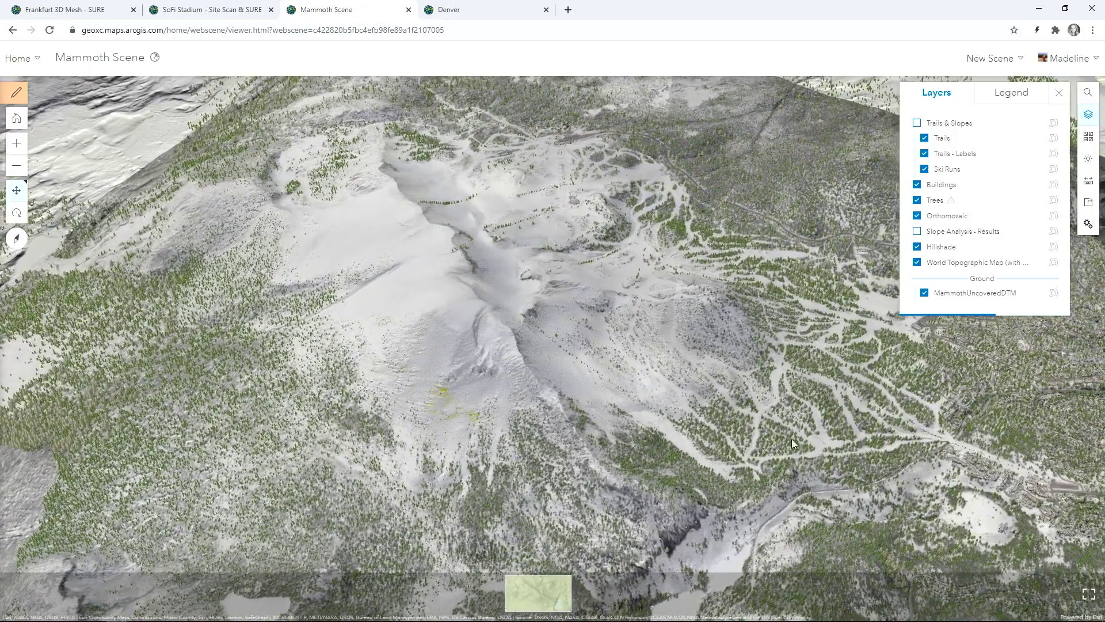
Step: Turn on the Trails & Slopes layer group and inspect the ski runs and labeled trails across the mountain
left_click(918, 123)
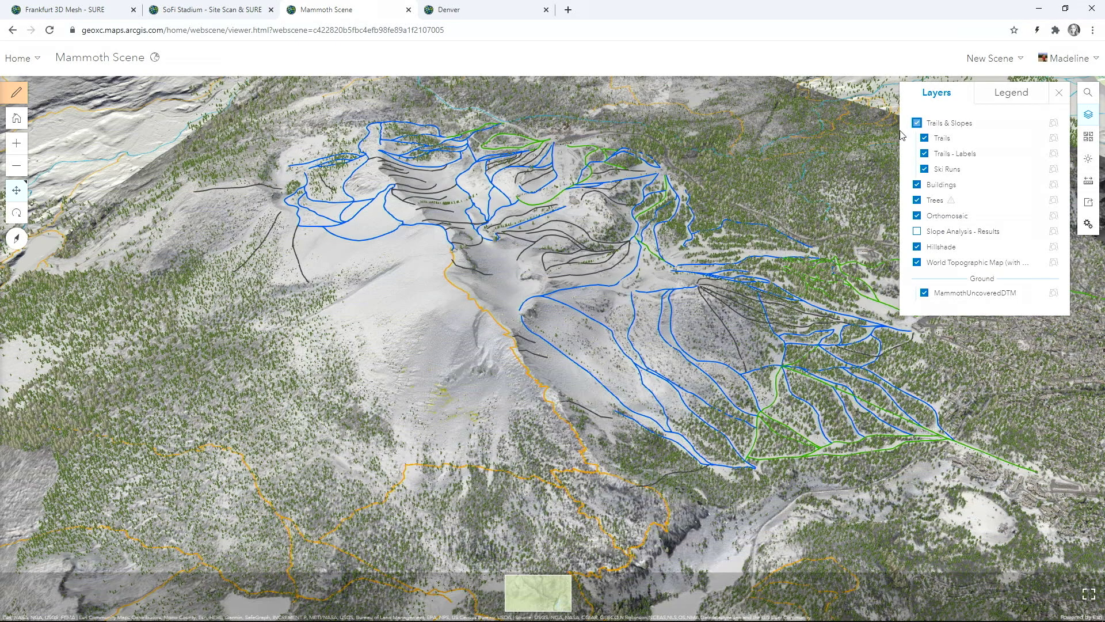
left_click_drag(597, 455, 696, 416)
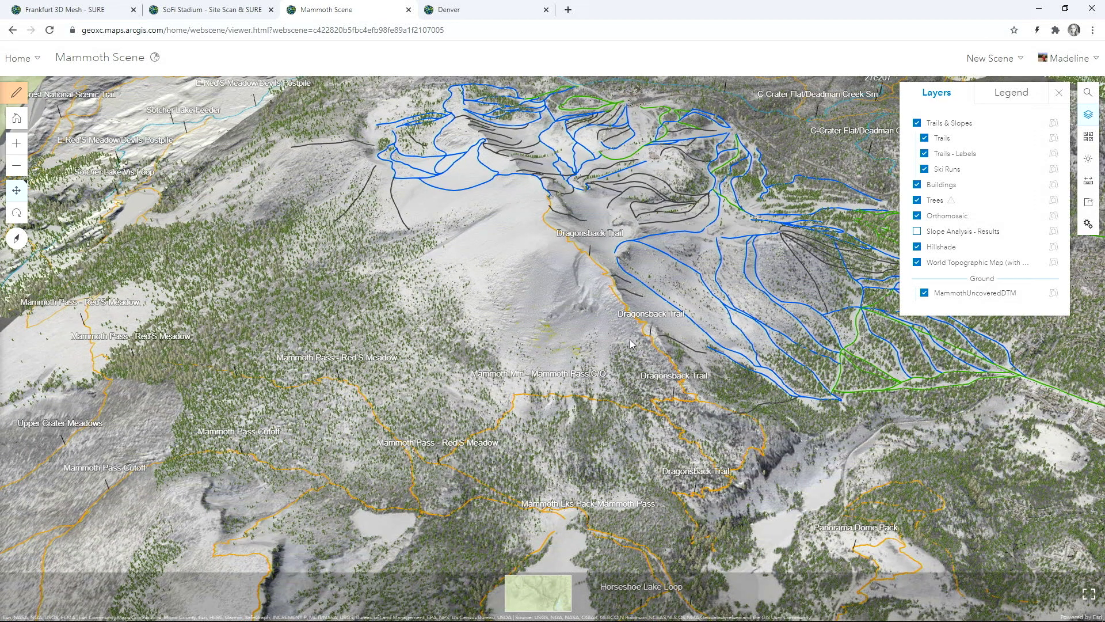
right_click_drag(697, 498, 774, 411)
left_click_drag(774, 410, 564, 379)
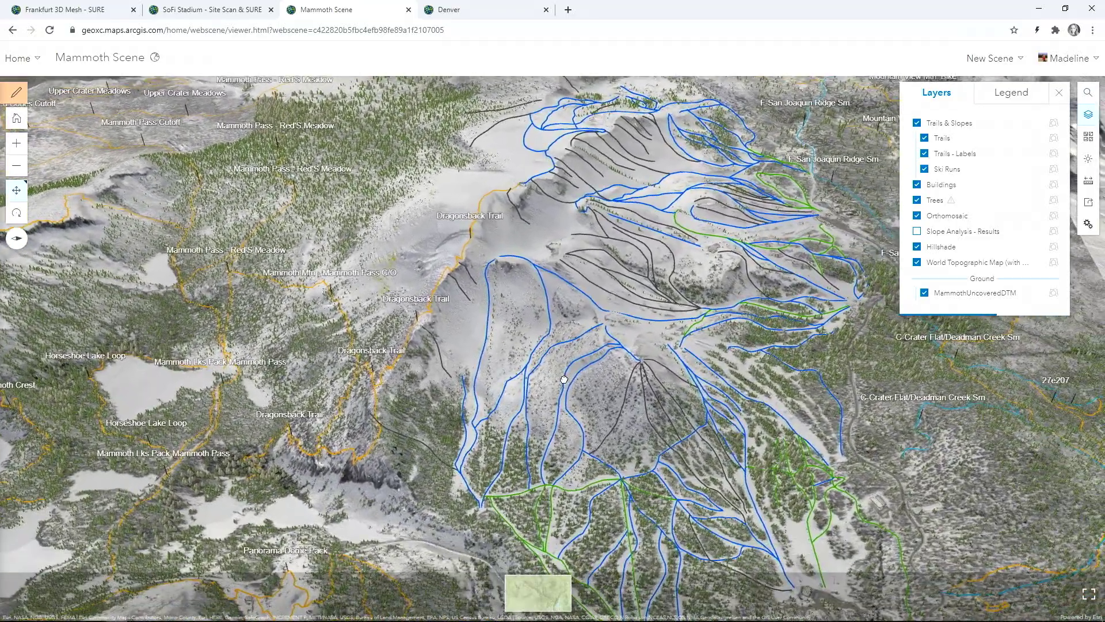
Step: Turn on the Slope Analysis - Results layer and compare the slope colors with the ski runs
left_click(916, 232)
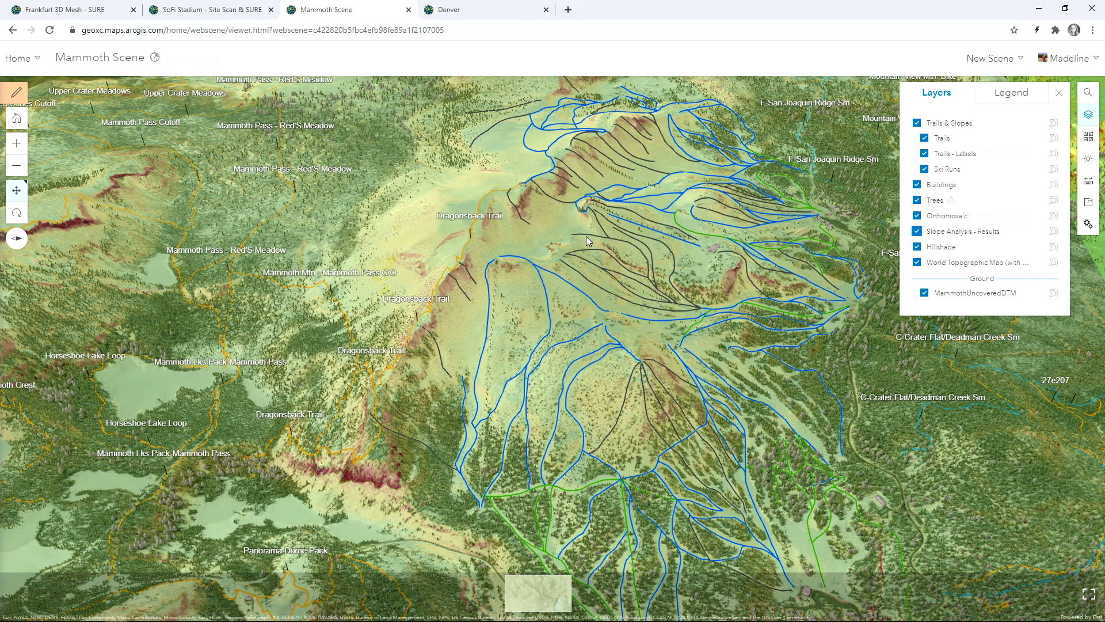
right_click_drag(529, 249, 547, 201)
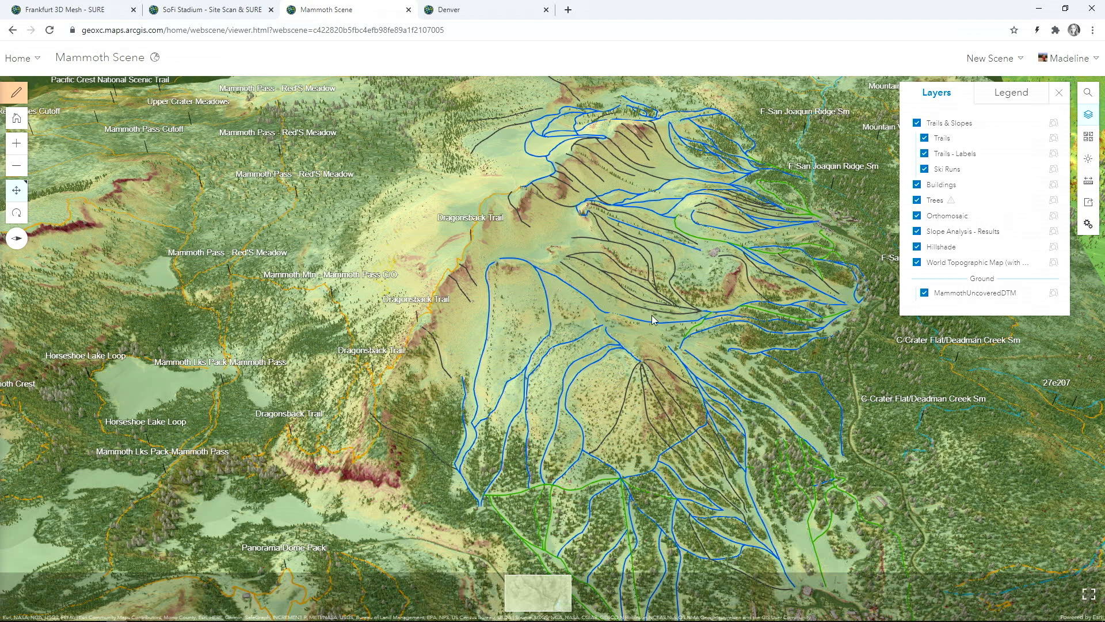
left_click_drag(647, 380, 623, 305)
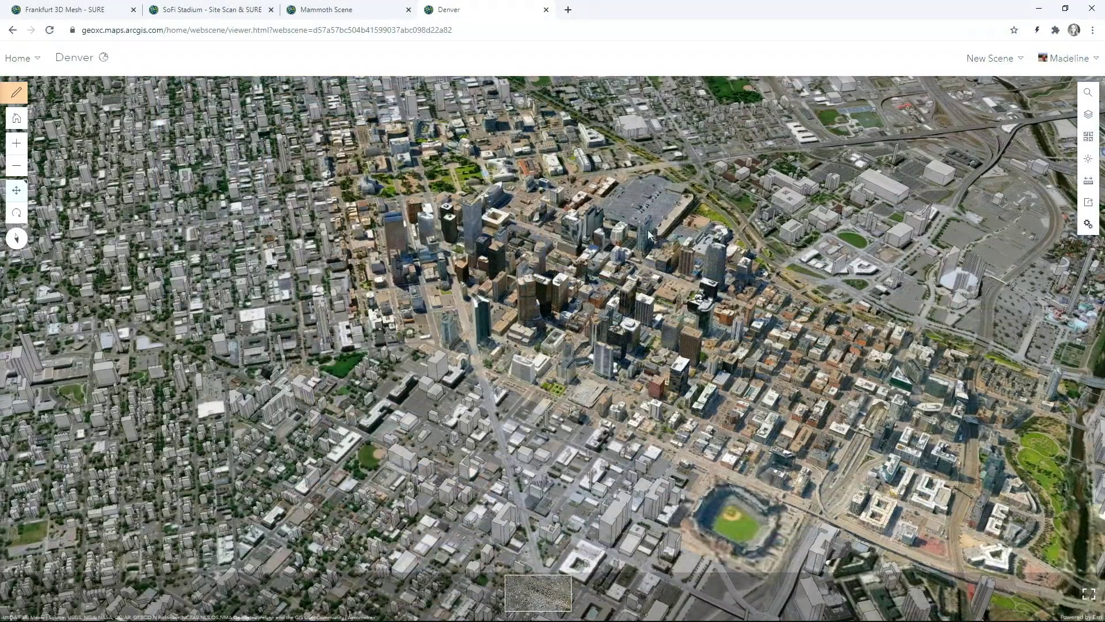
Step: In the Denver scene, examine the downtown 3D mesh down to street level beside the convention center
left_click_drag(659, 217, 654, 258)
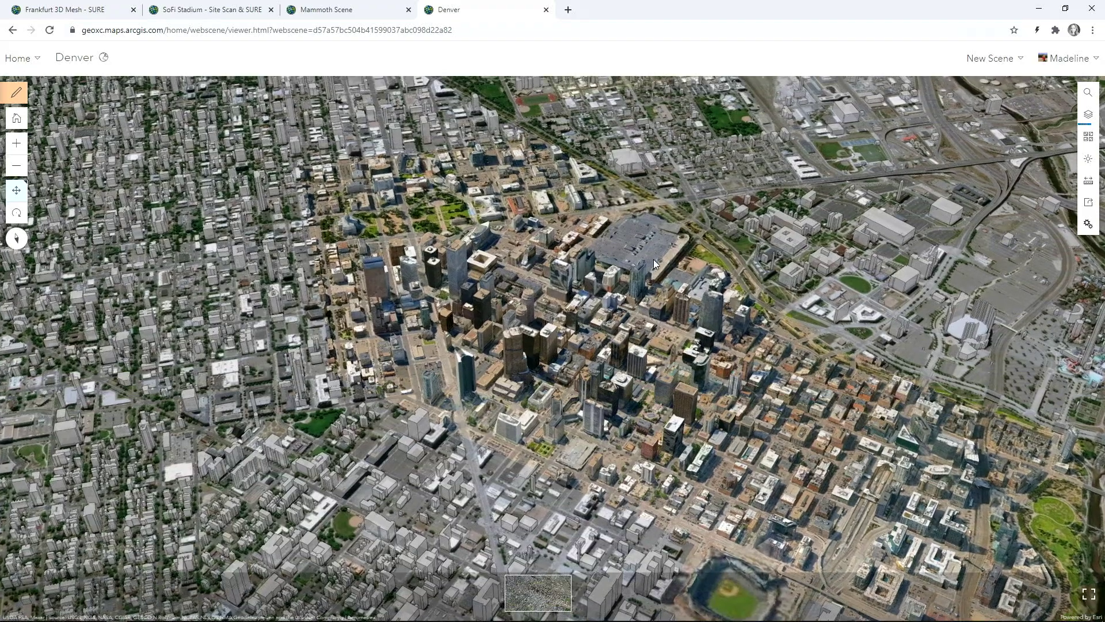
scroll(661, 285, "up", 3)
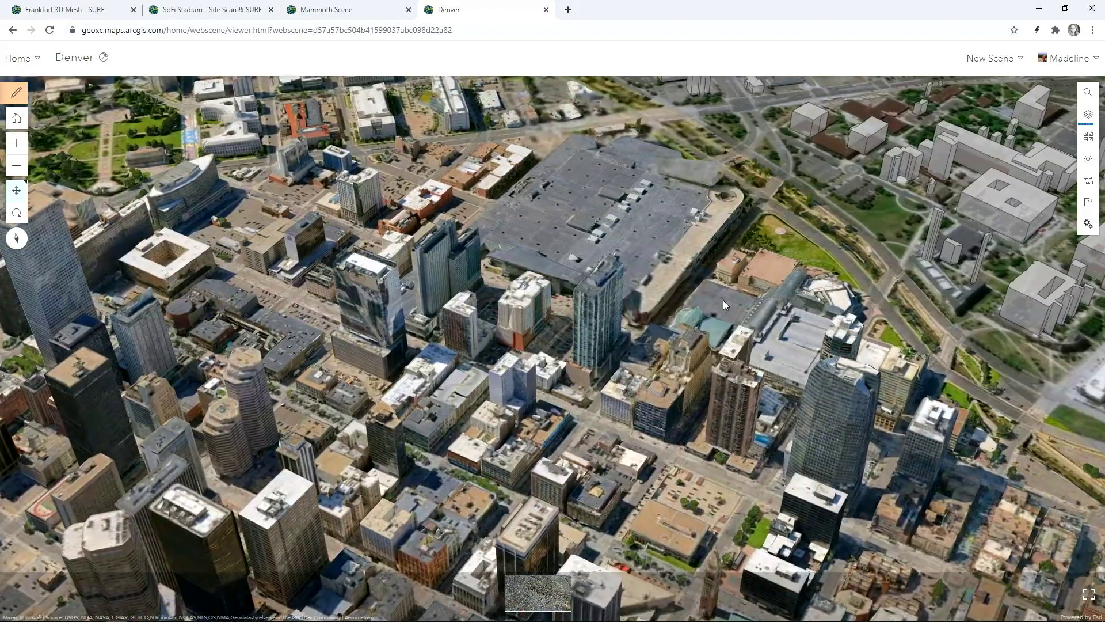
scroll(722, 357, "up", 3)
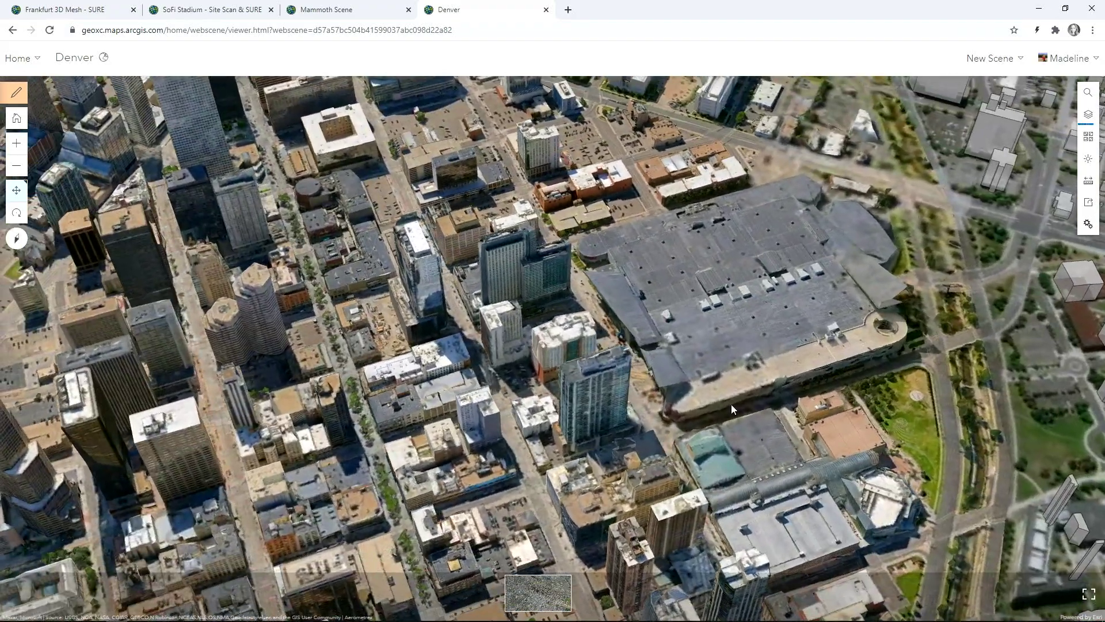
scroll(731, 404, "up", 2)
scroll(627, 458, "up", 5)
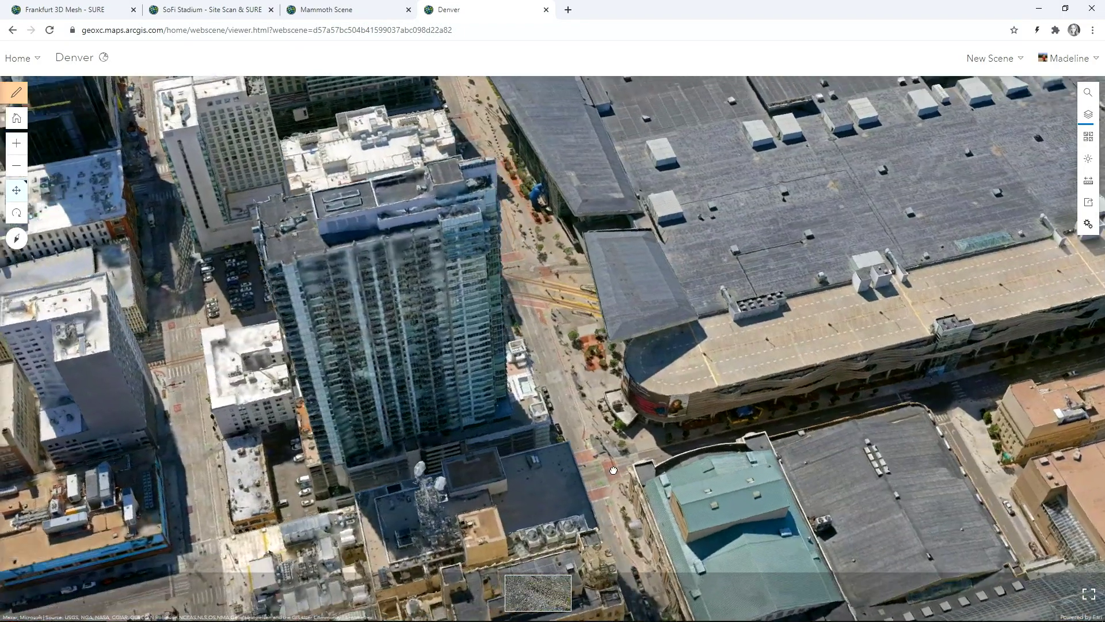
scroll(583, 397, "up", 4)
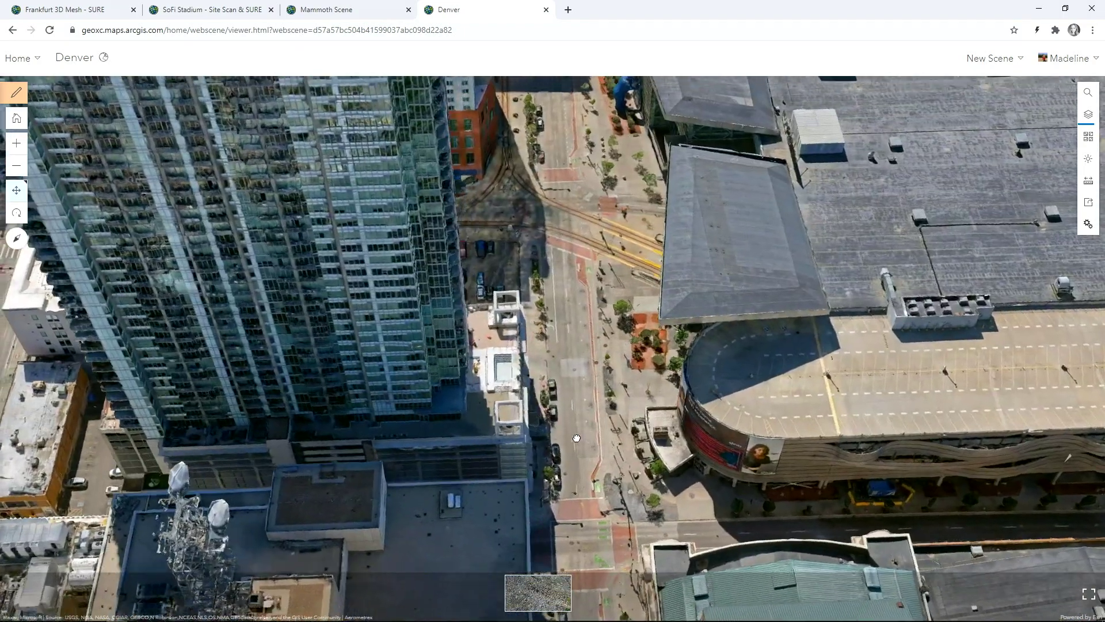
scroll(627, 403, "up", 4)
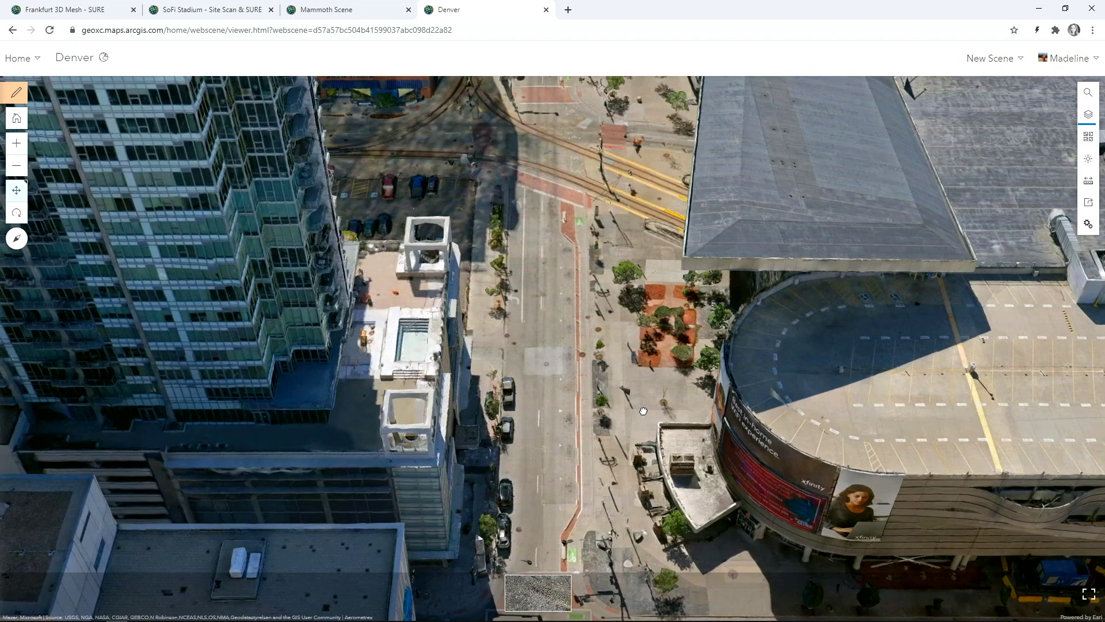
right_click_drag(644, 402, 644, 391)
left_click_drag(652, 330, 652, 351)
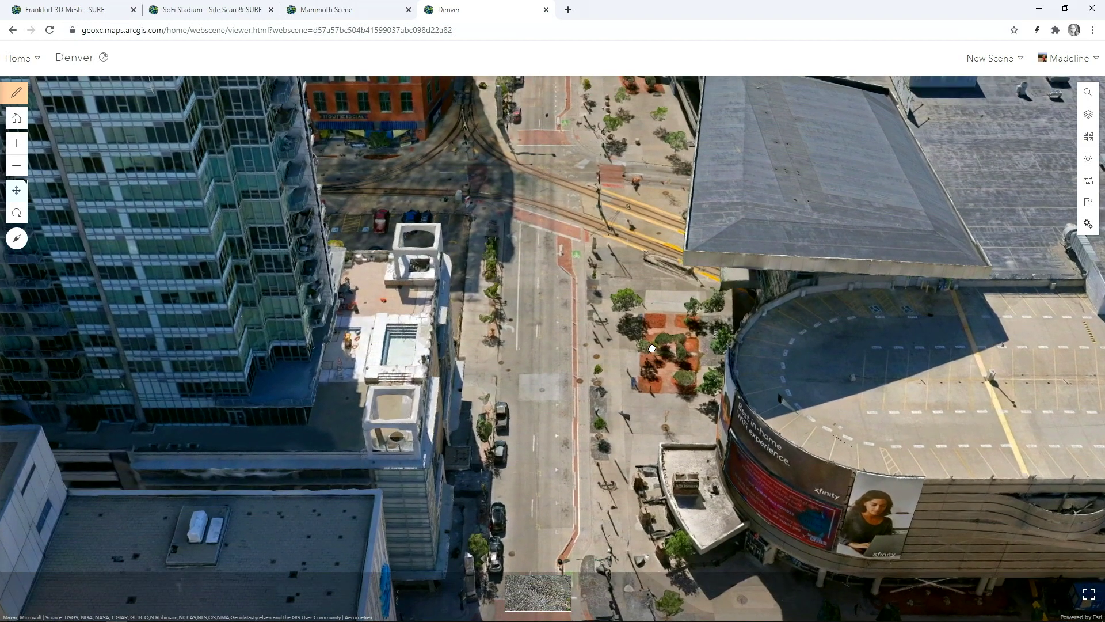
right_click_drag(652, 350, 652, 297)
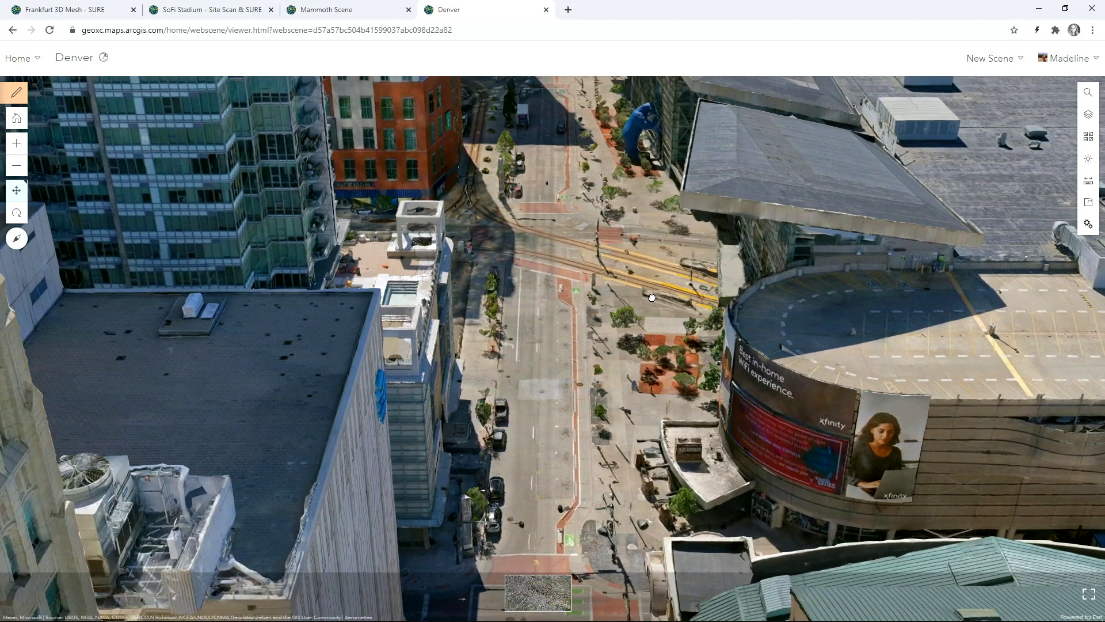
left_click_drag(653, 306, 650, 335)
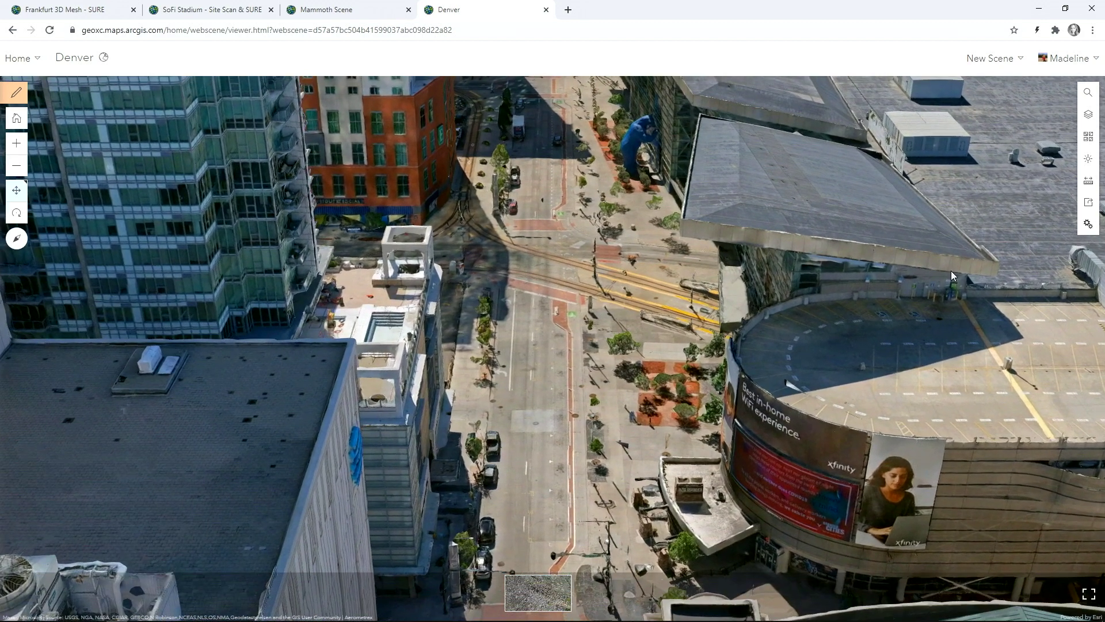
Step: Look up the attributes of the traffic light, the street and the light rail line near the convention center
left_click(598, 556)
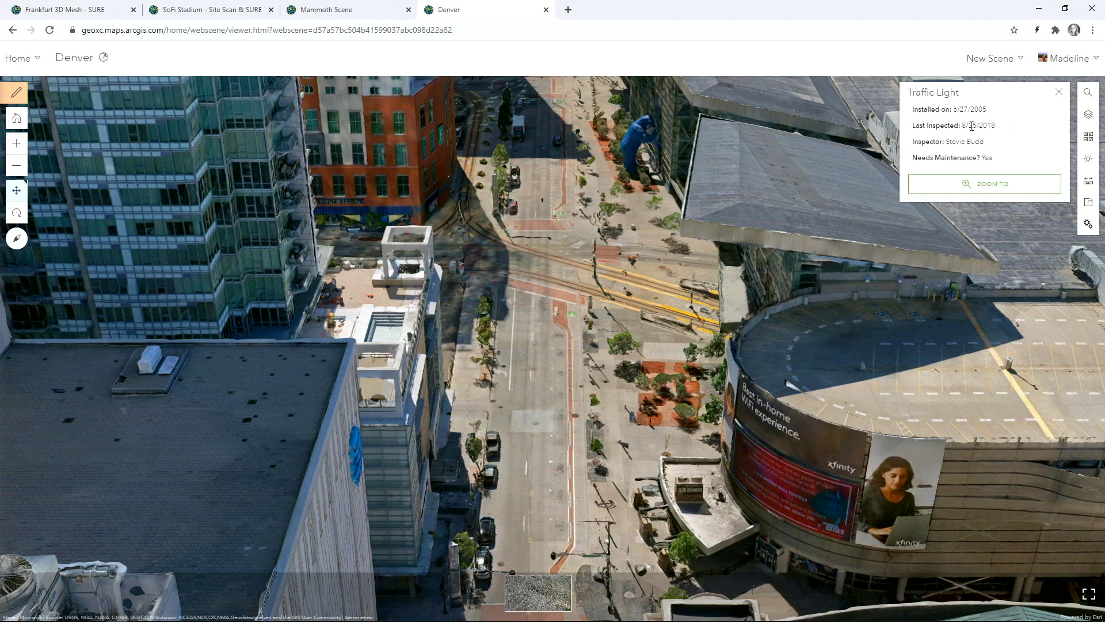
left_click(522, 344)
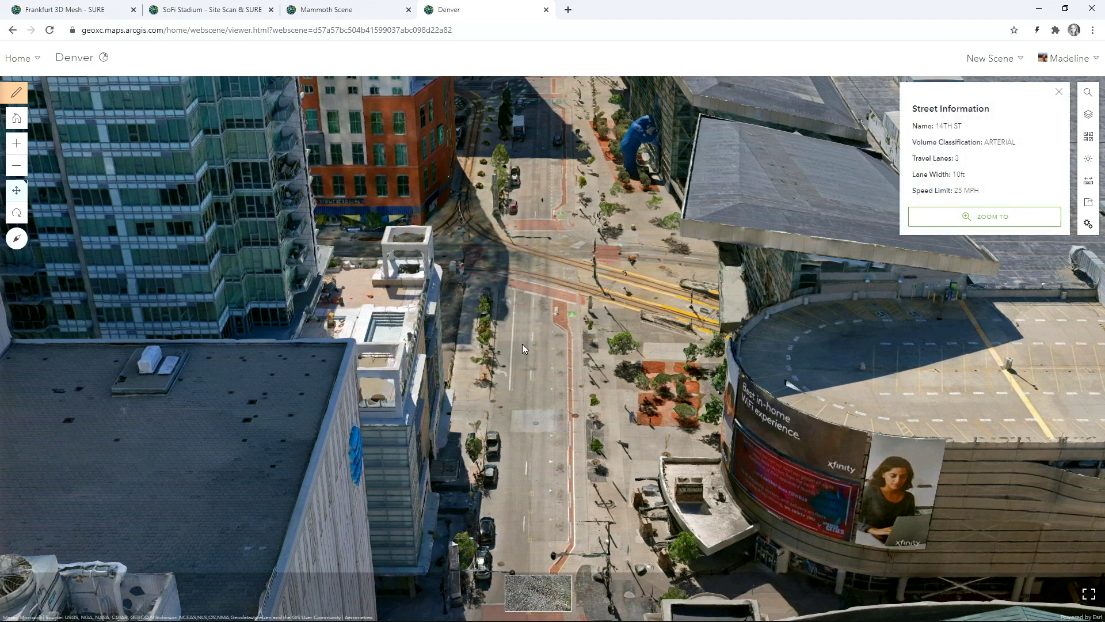
left_click(551, 279)
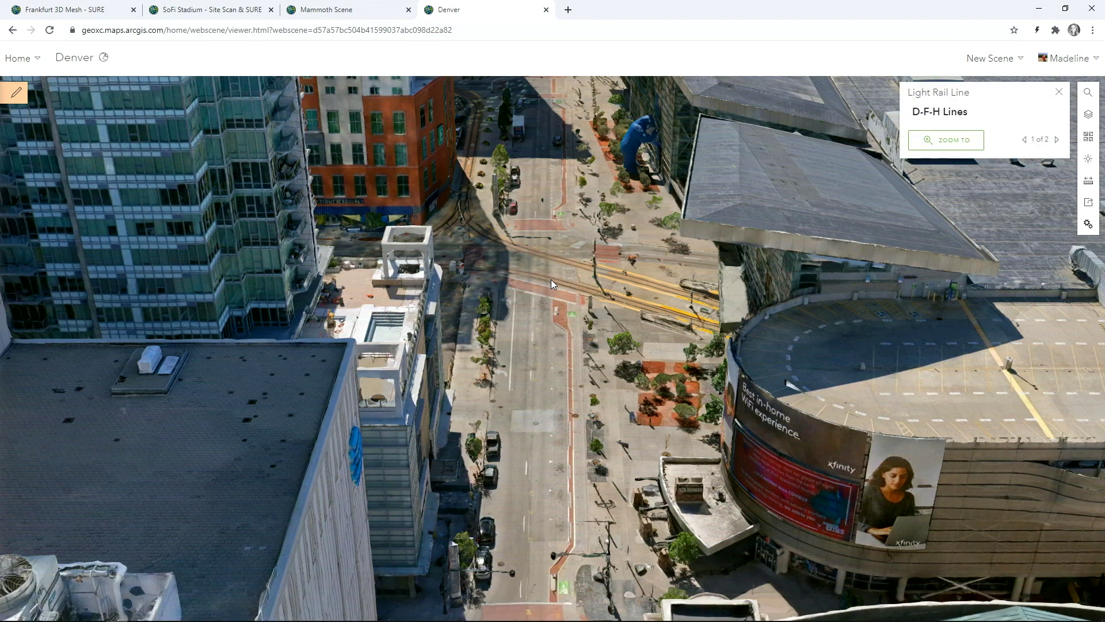
Step: Inspect the blue bear sculpture outside the convention center up close and show its art installation details
left_click_drag(554, 197, 550, 324)
left_click_drag(570, 274, 590, 340)
right_click_drag(590, 339, 654, 335)
right_click_drag(645, 414, 649, 420)
left_click_drag(648, 420, 645, 396)
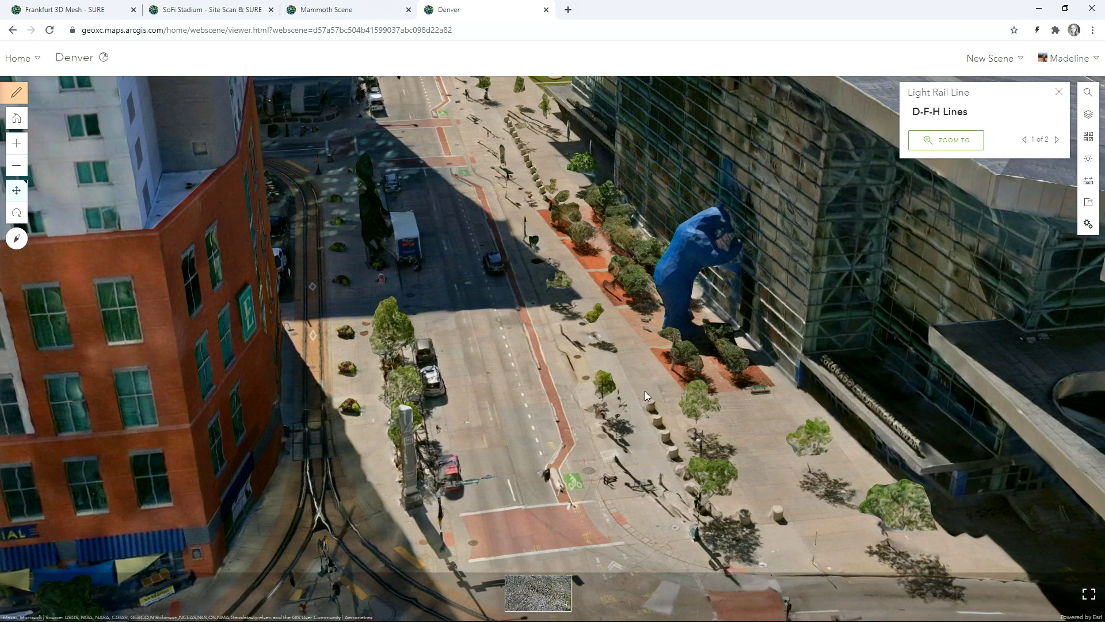
left_click(693, 248)
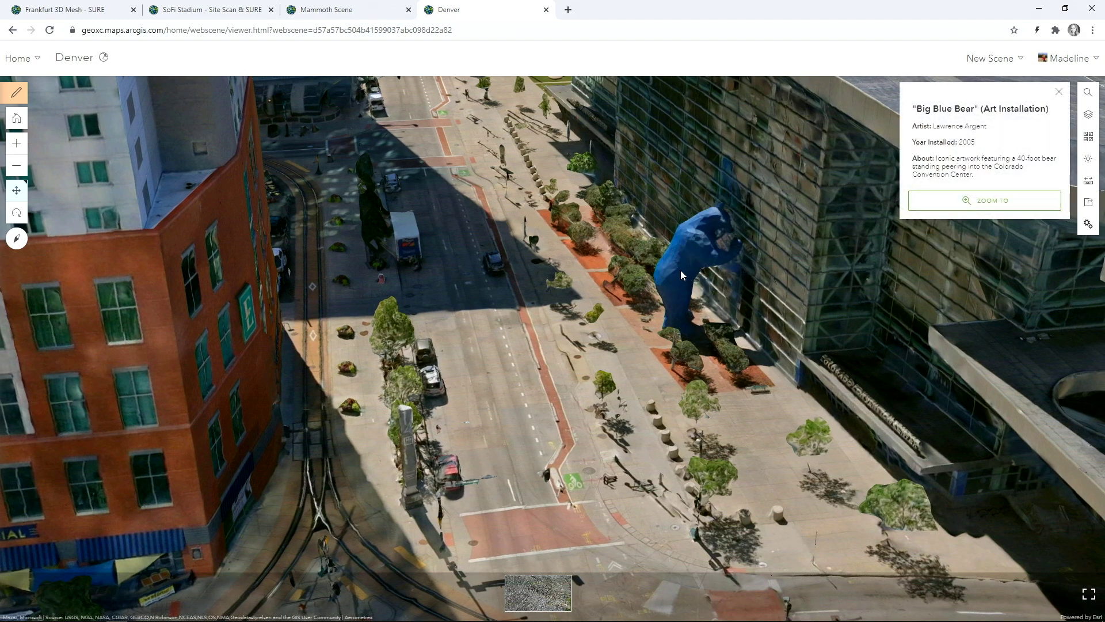